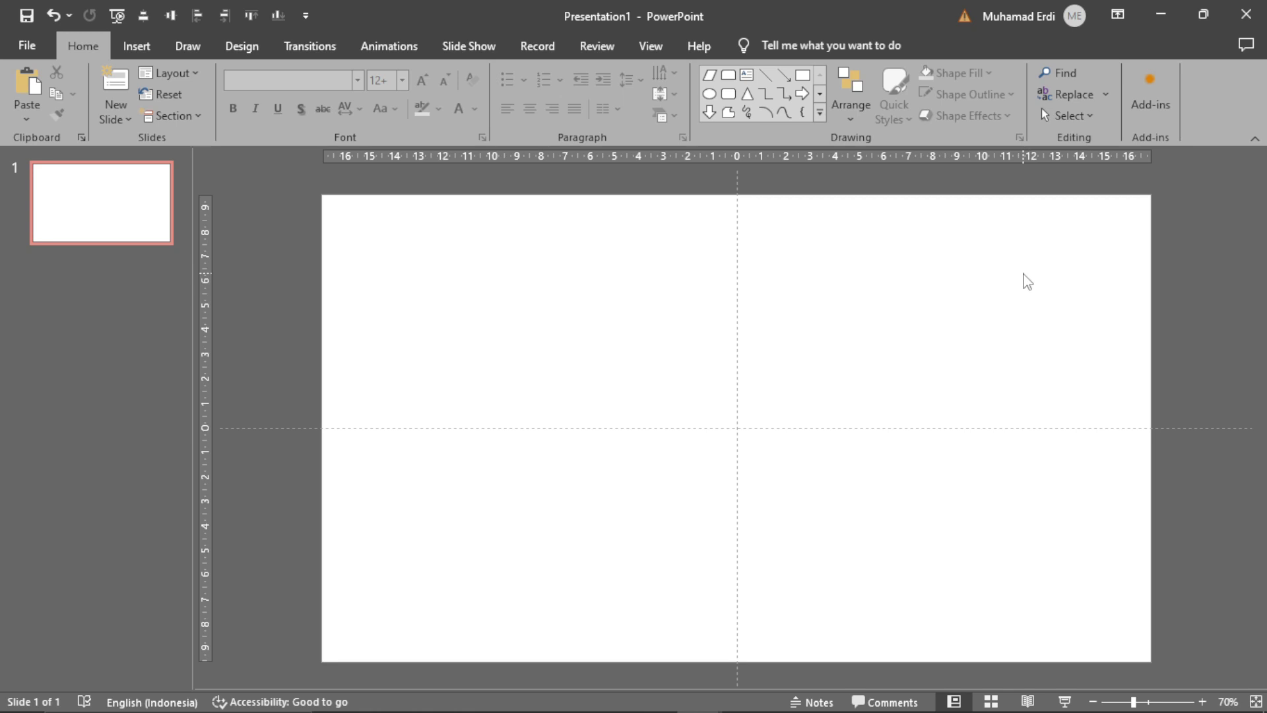
- Paste the 2020 title, green timeline line, Discussion 1 heading and two Subject text boxes onto slide 1
{"action": "key", "text": "ctrl+v"}
{"action": "left_click", "coordinate": [932, 299]}
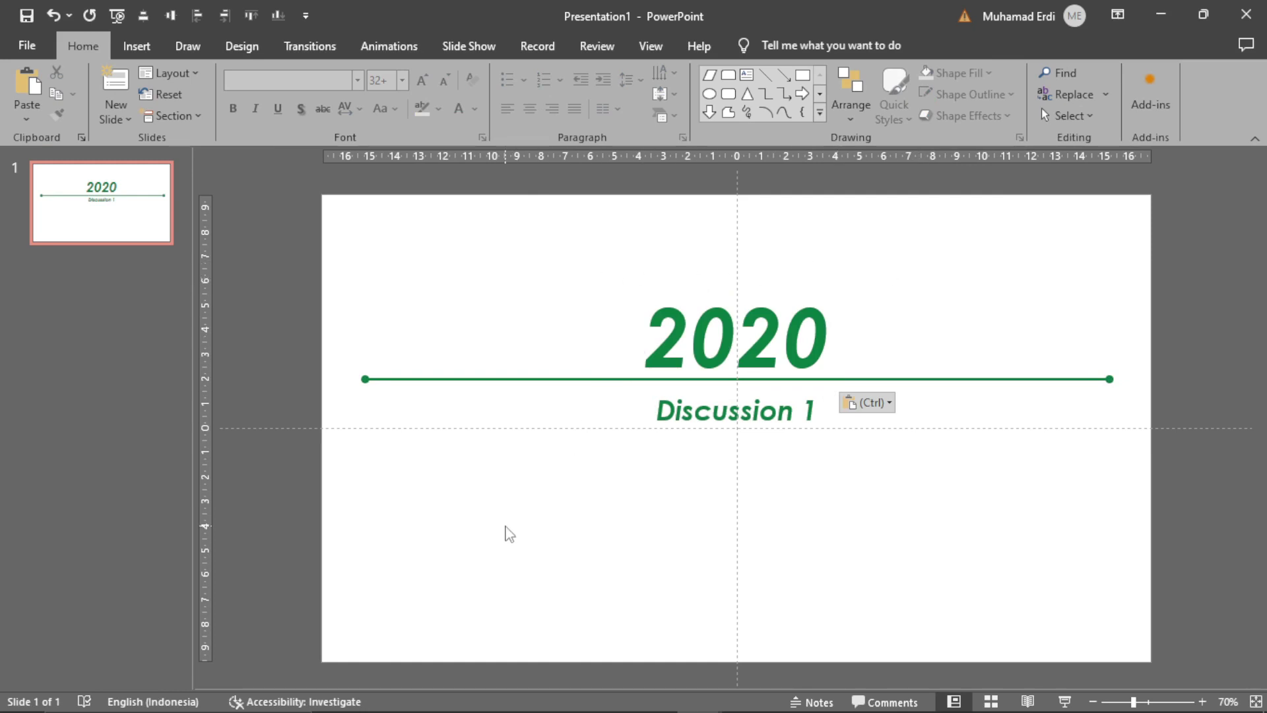
{"action": "key", "text": "ctrl+v"}
{"action": "left_click", "coordinate": [998, 406]}
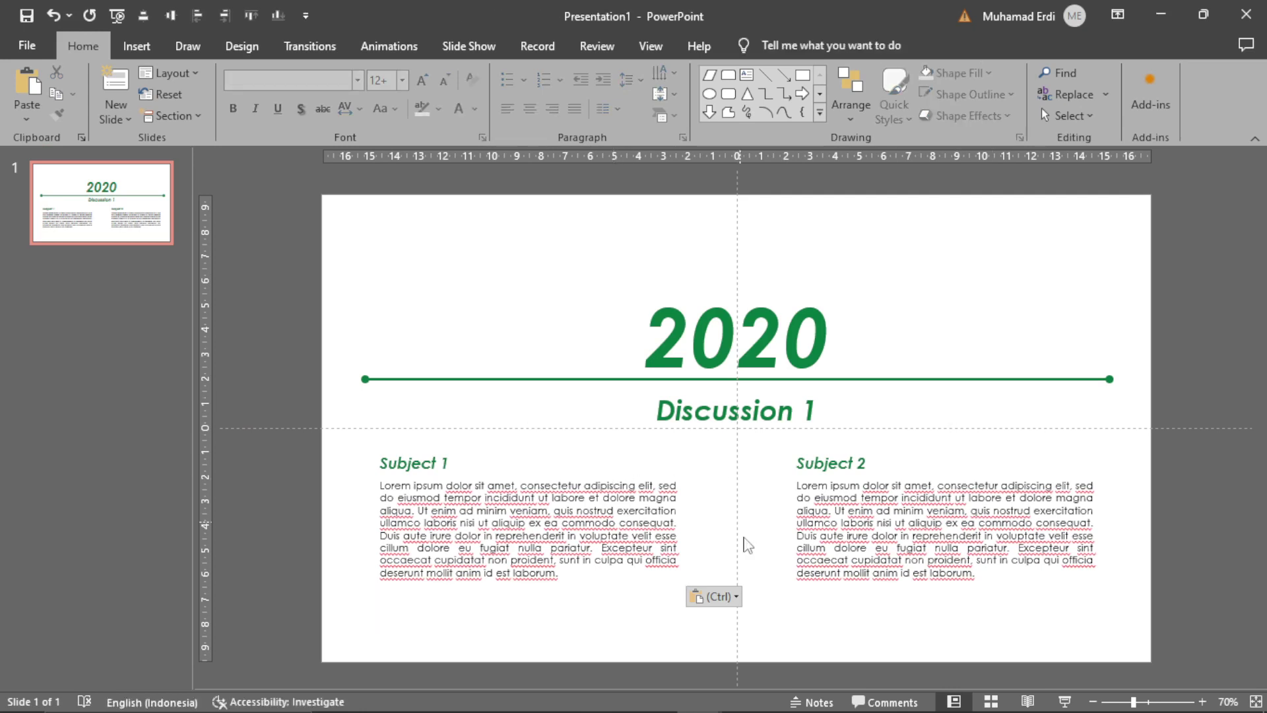
- Duplicate slide 1 into an identical second slide
{"action": "left_click", "coordinate": [814, 596]}
{"action": "left_click", "coordinate": [825, 622]}
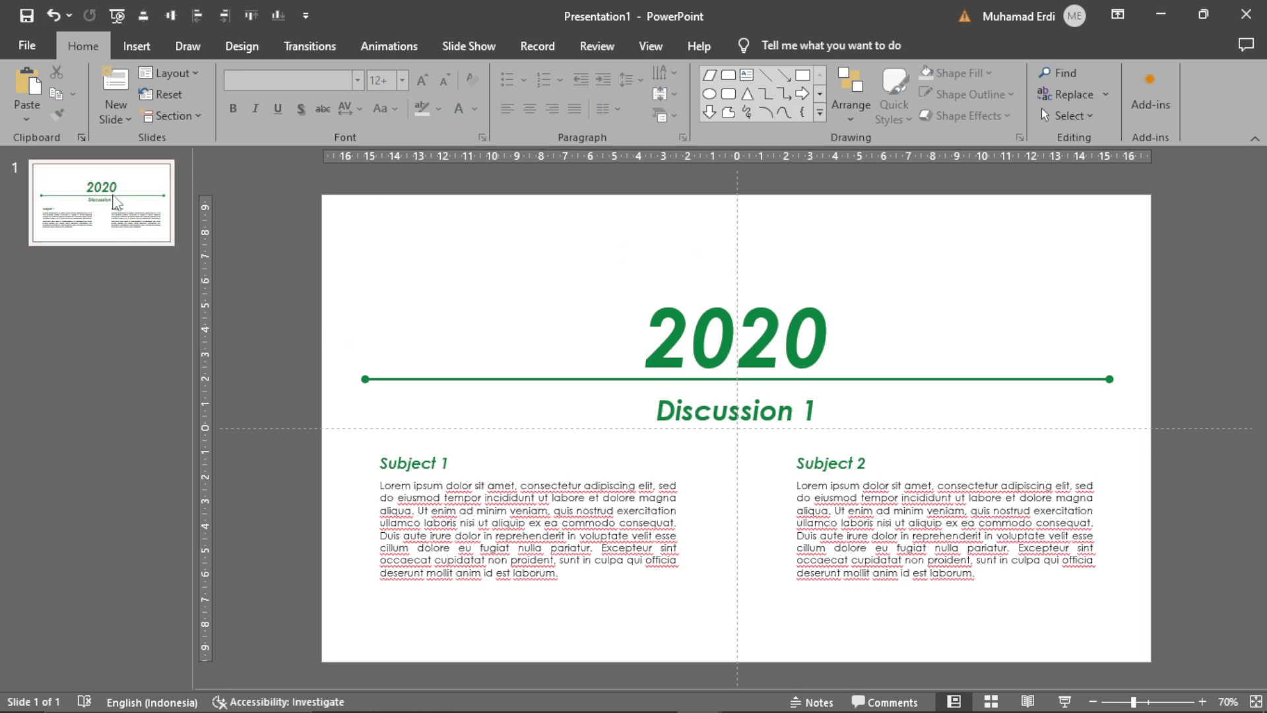
{"action": "right_click", "coordinate": [129, 198]}
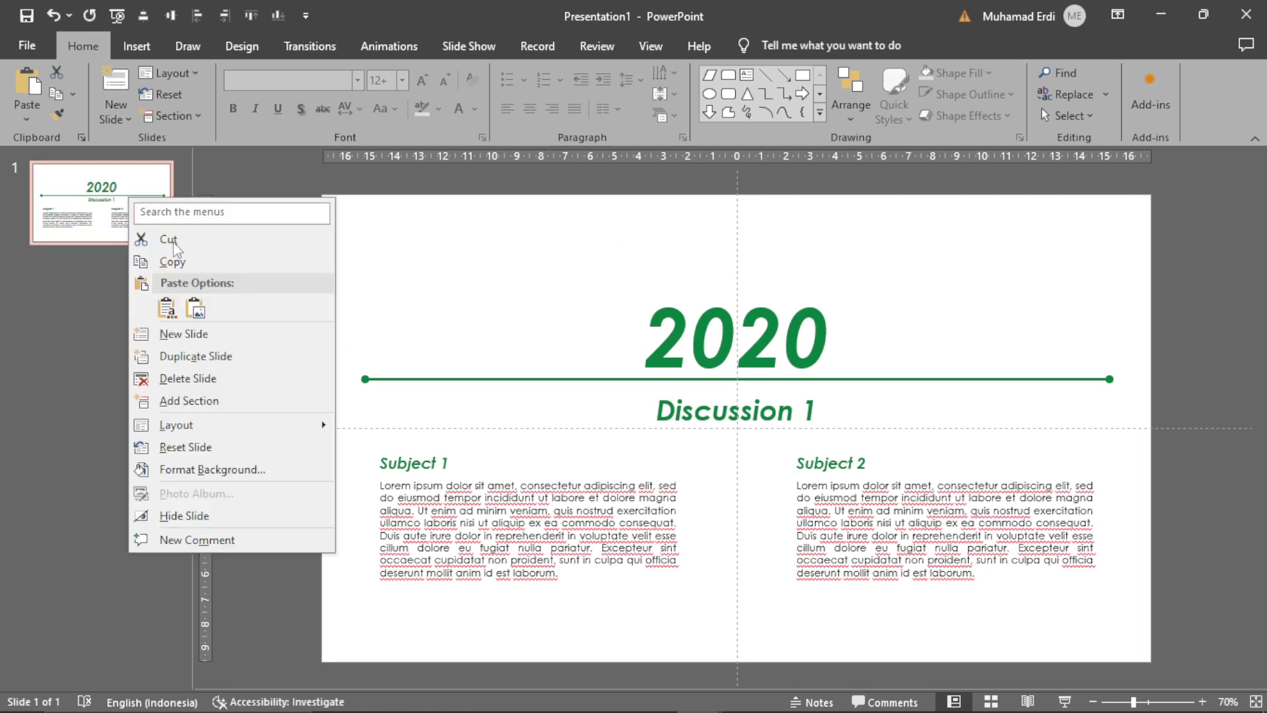
{"action": "left_click", "coordinate": [205, 358]}
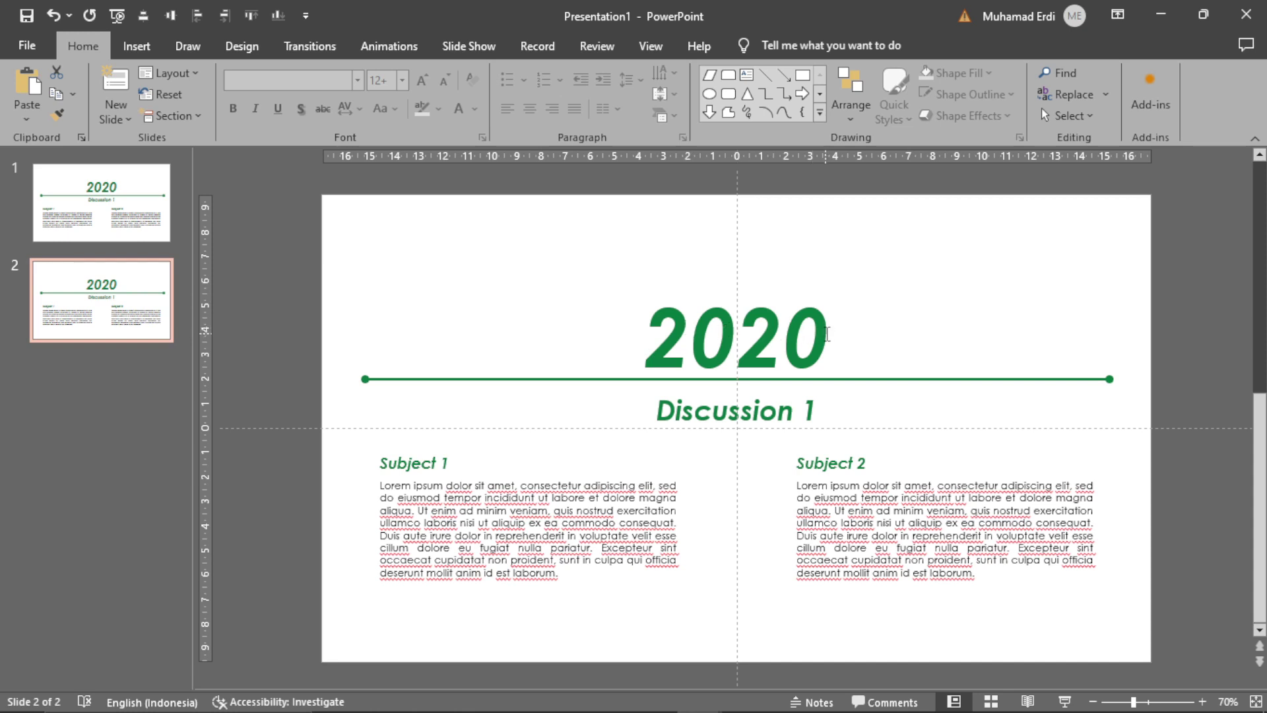
- Change the second slide's title from 2020 to 2021
{"action": "left_click_drag", "start_coordinate": [829, 335], "coordinate": [804, 340]}
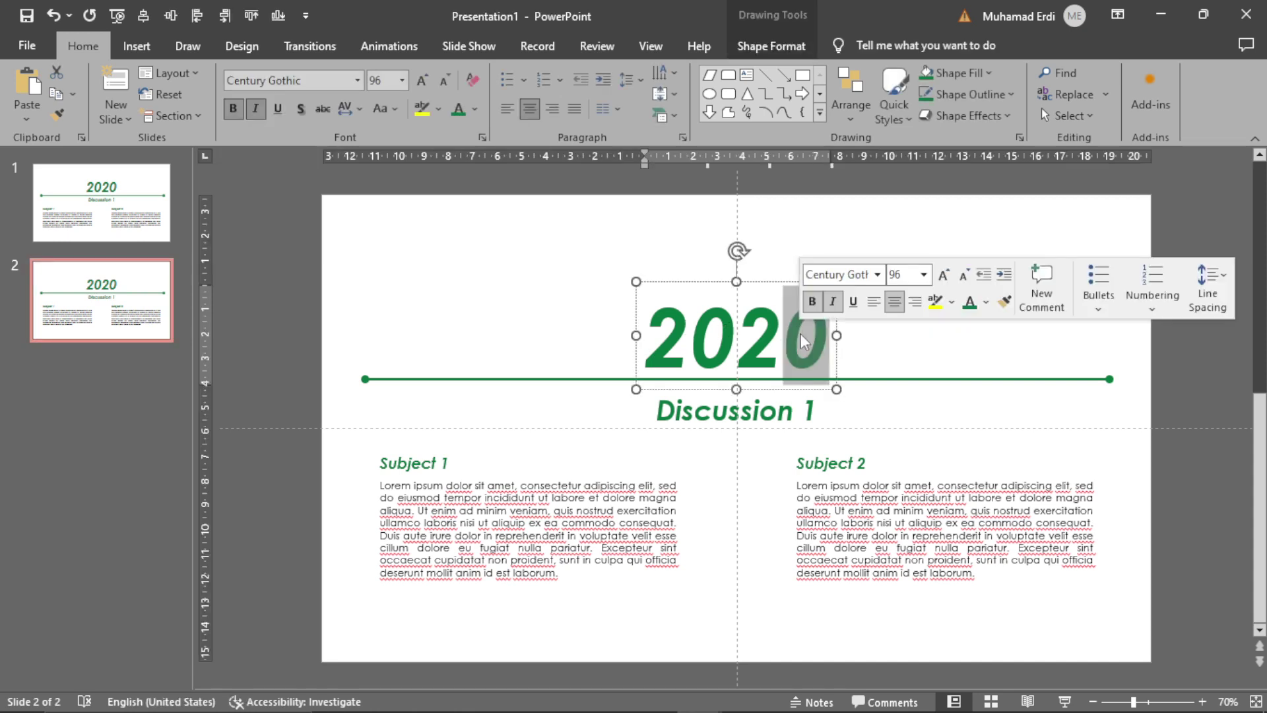
{"action": "type", "text": "1"}
{"action": "left_click", "coordinate": [893, 328]}
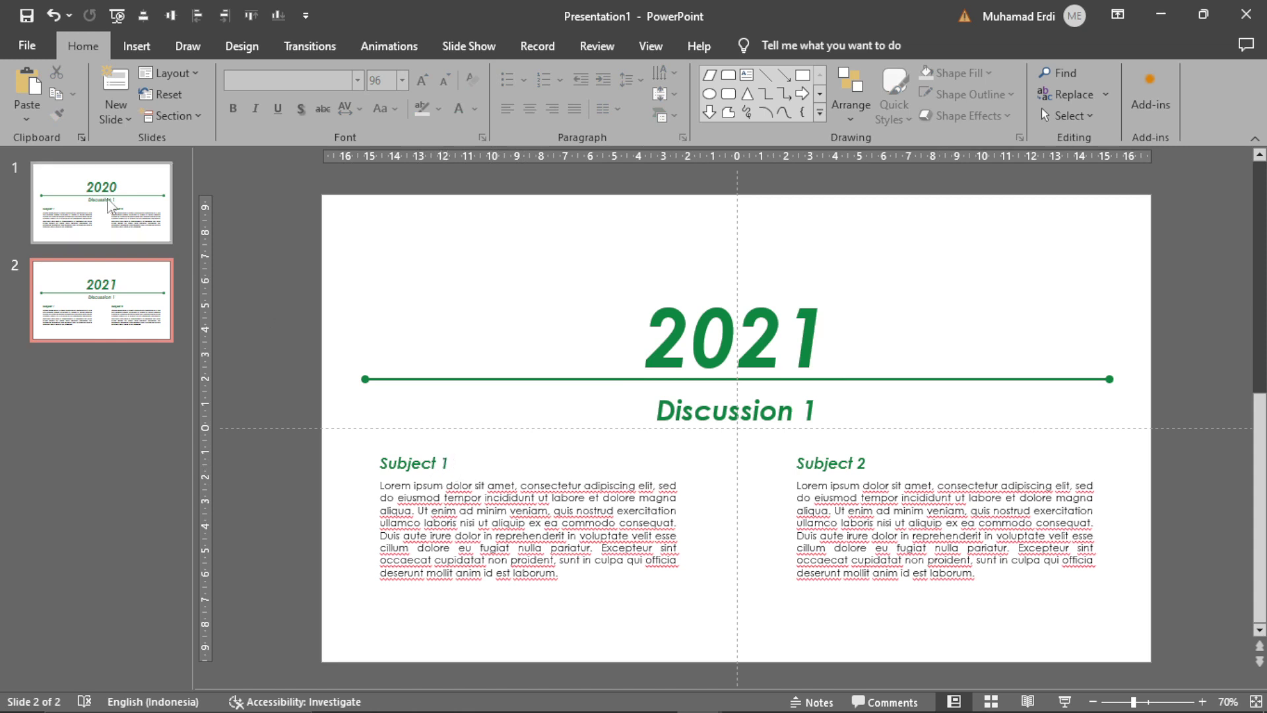
{"action": "left_click", "coordinate": [155, 225]}
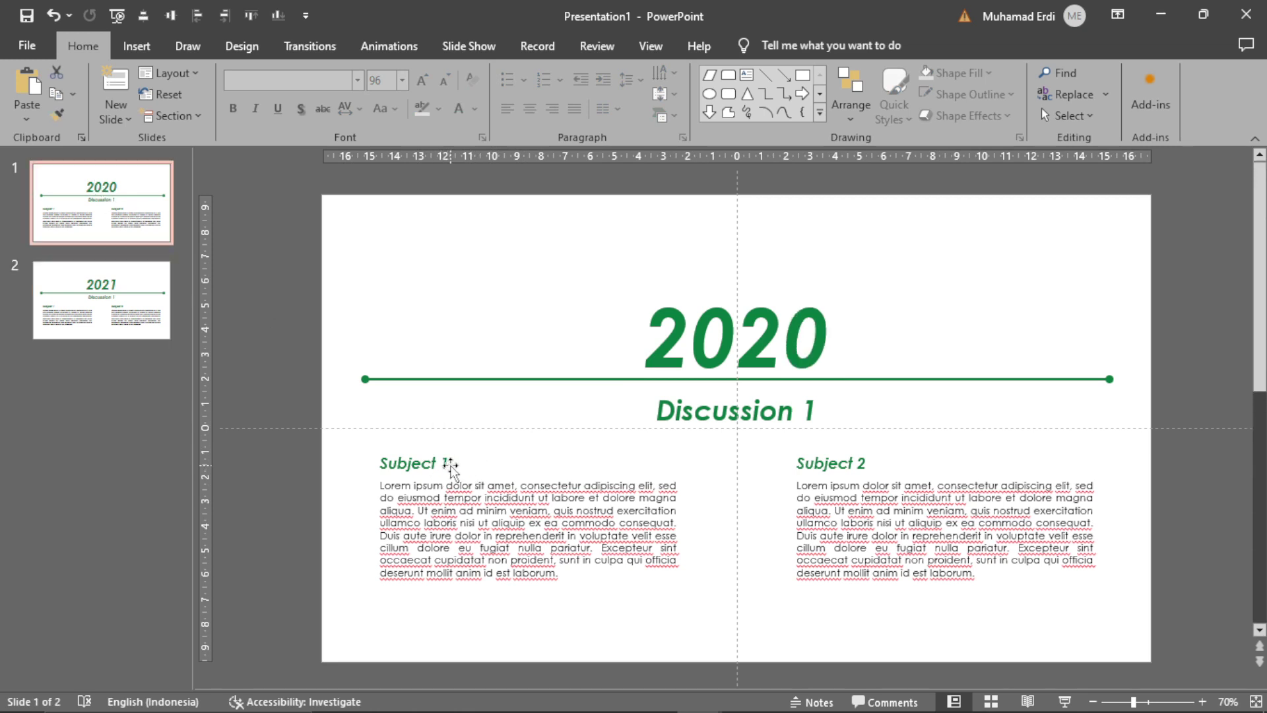
{"action": "left_click", "coordinate": [132, 303]}
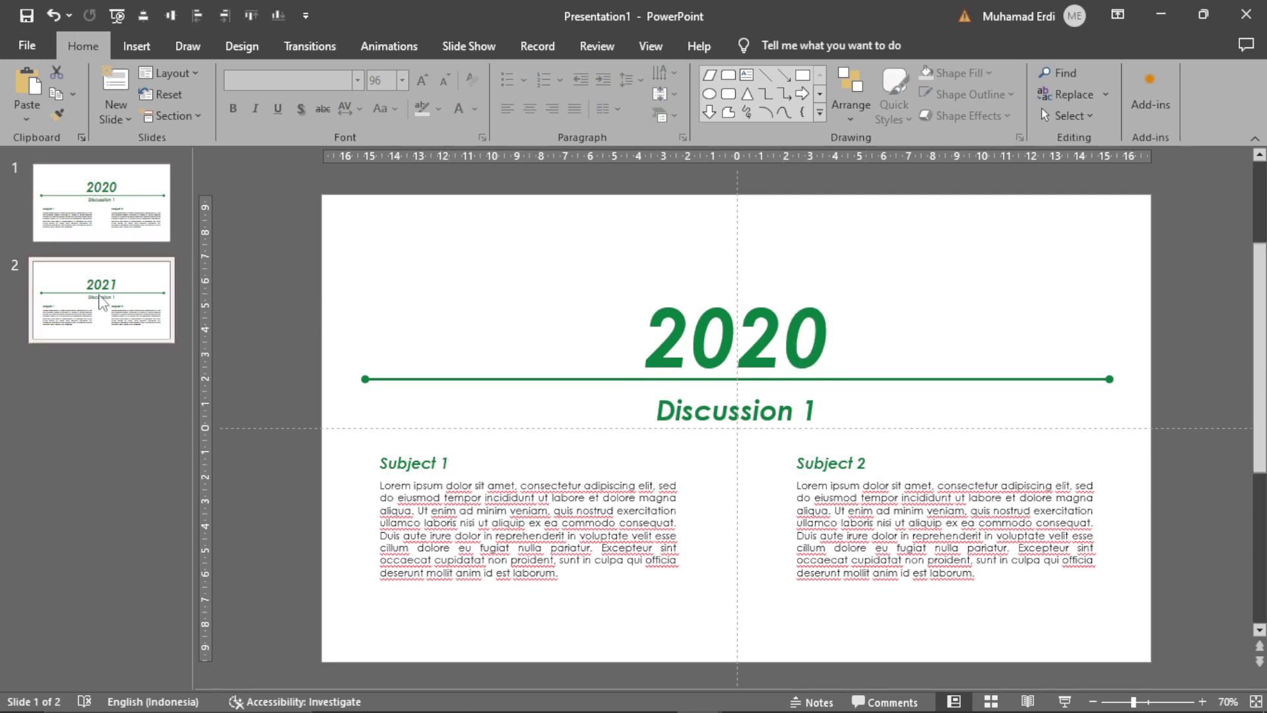
- Renumber the subjects to 3 and 4, trim the Subject 4 paragraph, and make the heading Discussion 2
{"action": "double_click", "coordinate": [444, 462]}
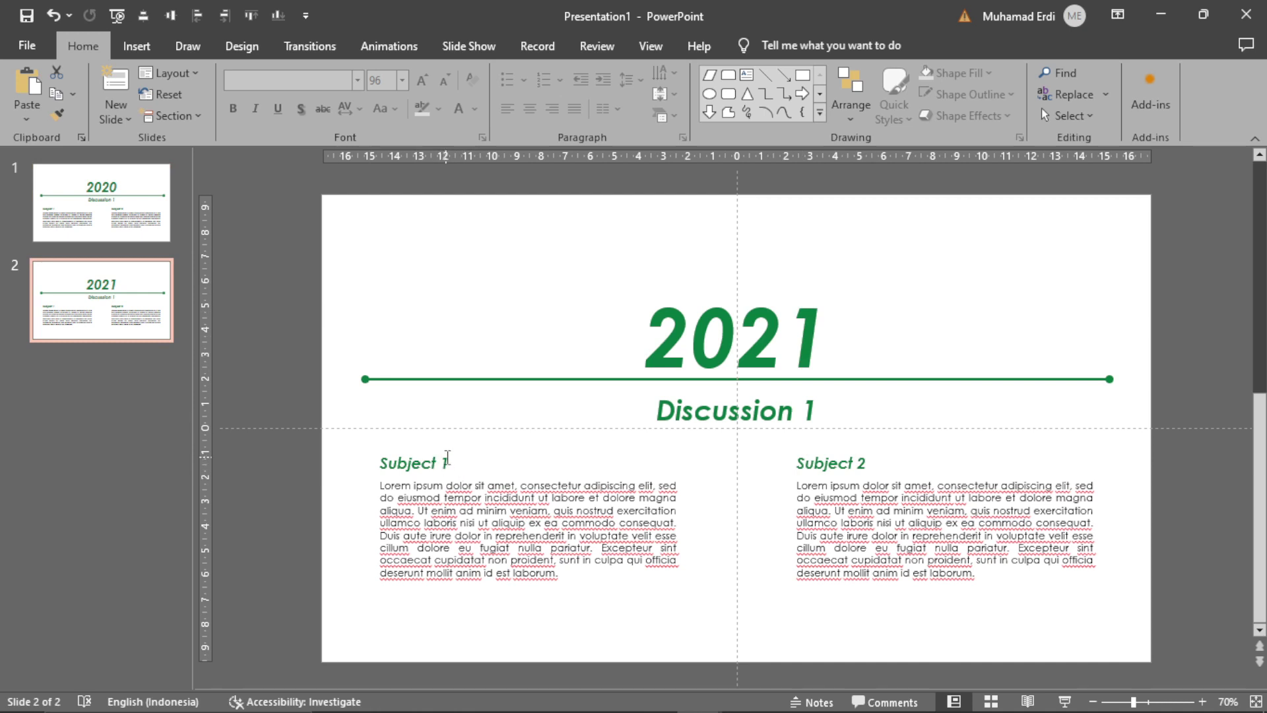
{"action": "type", "text": "3"}
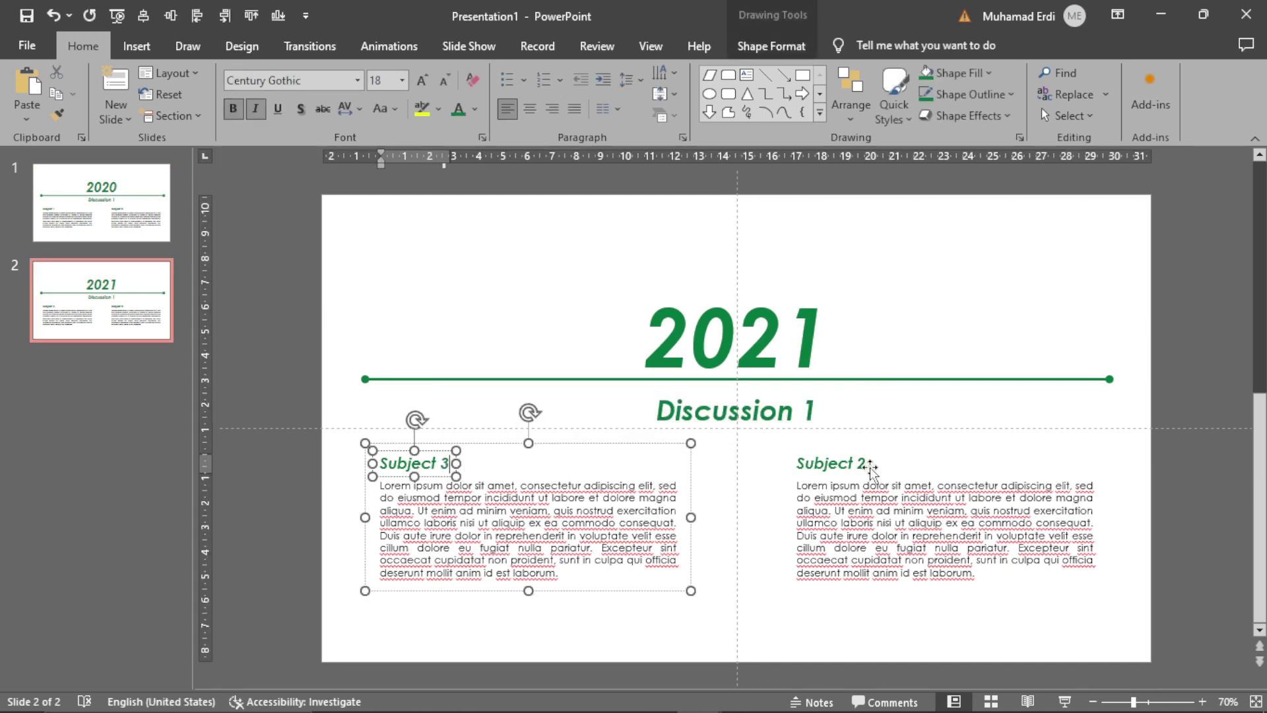
{"action": "double_click", "coordinate": [862, 463]}
{"action": "type", "text": "4"}
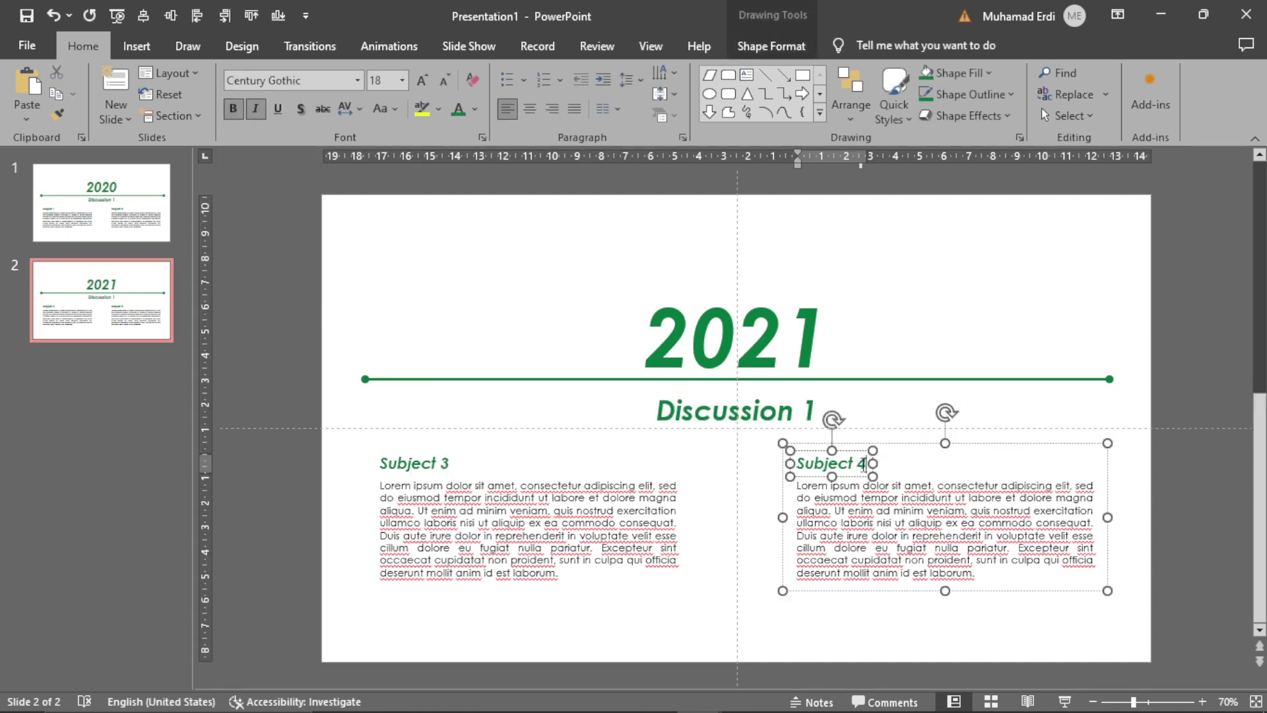
{"action": "left_click_drag", "start_coordinate": [971, 567], "coordinate": [909, 536]}
{"action": "key", "text": "Delete"}
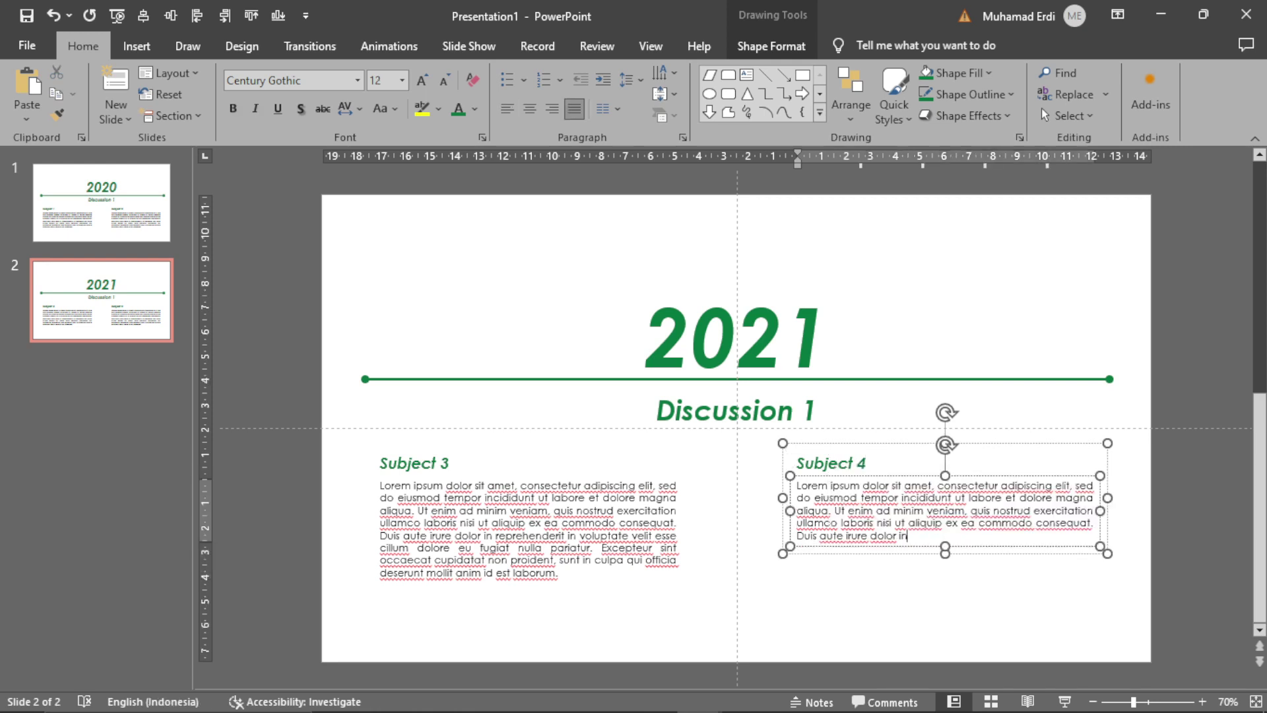
{"action": "double_click", "coordinate": [808, 412]}
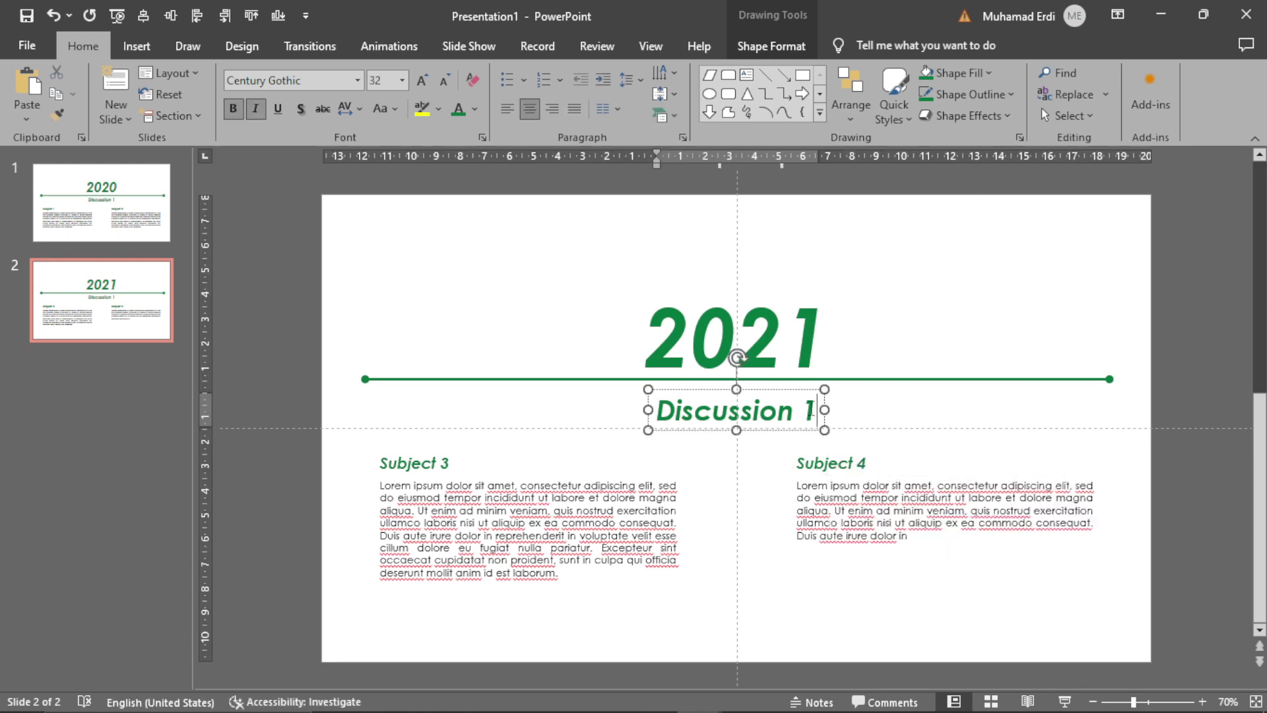
{"action": "type", "text": "2"}
{"action": "left_click", "coordinate": [915, 418]}
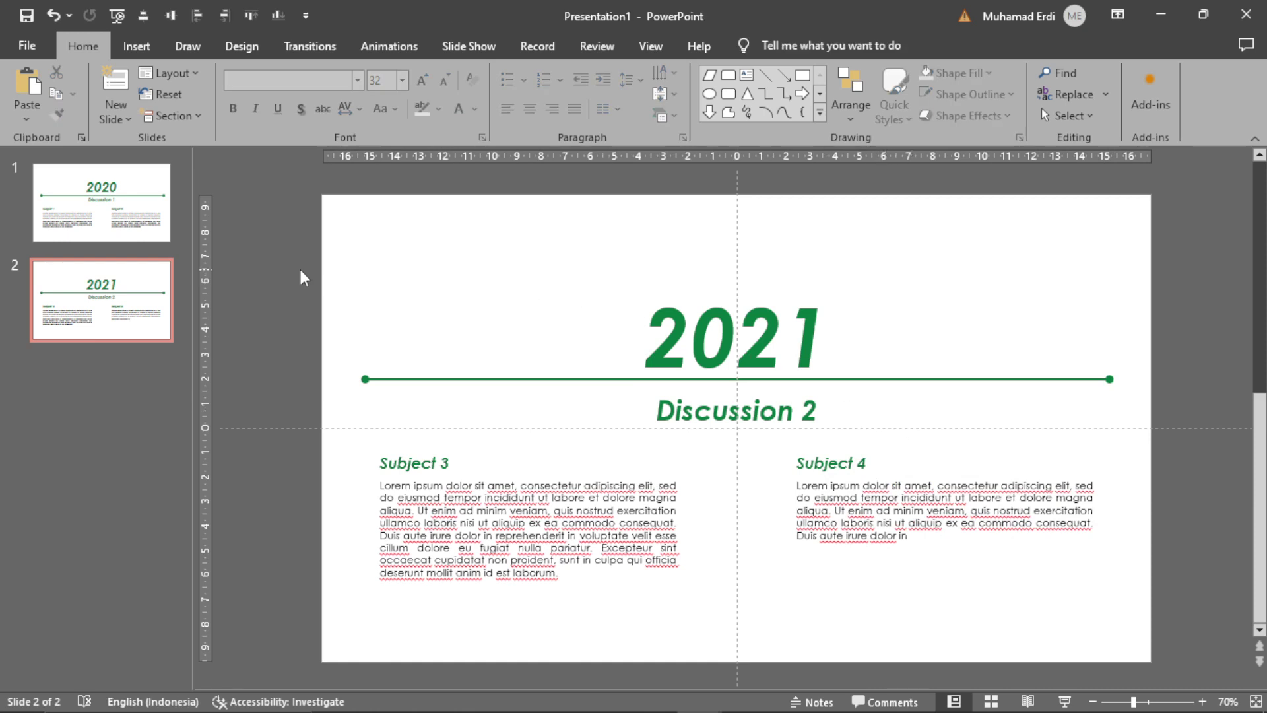
- Paste the 2021 slide's content onto the 2020 slide, just past its right edge
{"action": "left_click_drag", "start_coordinate": [295, 264], "coordinate": [1174, 621]}
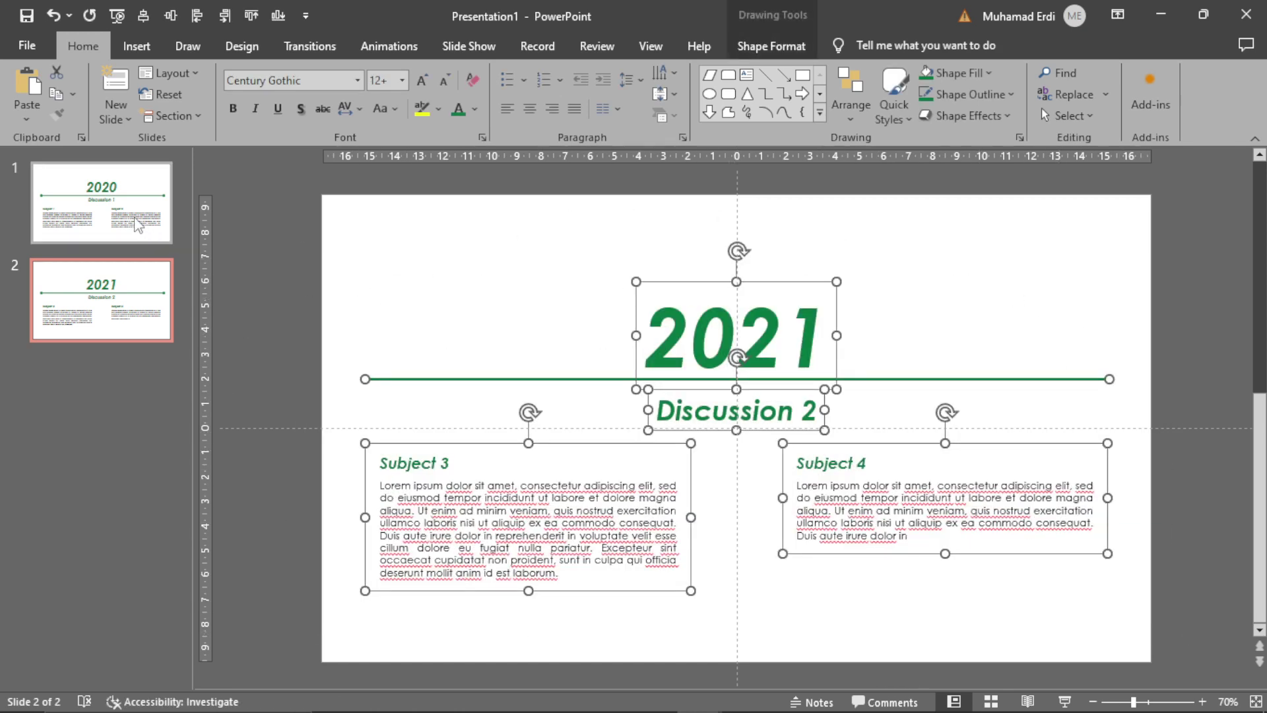
{"action": "left_click", "coordinate": [158, 227]}
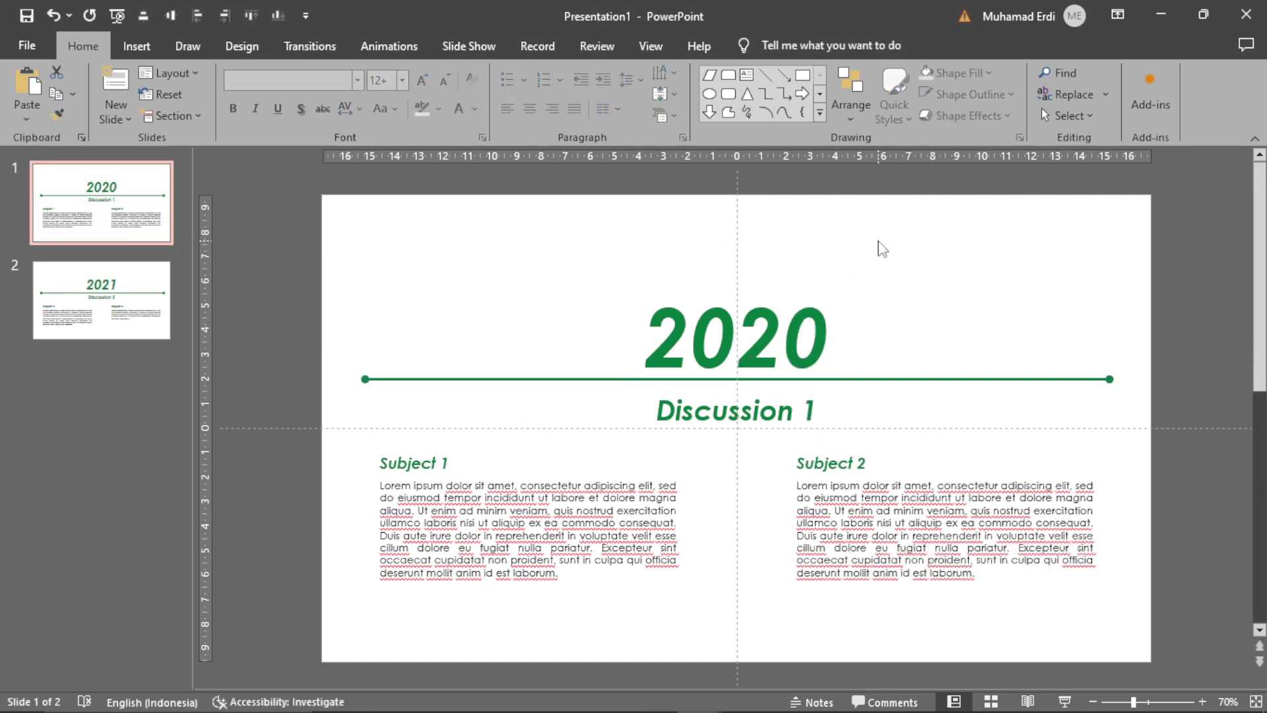
{"action": "key", "text": "ctrl+v"}
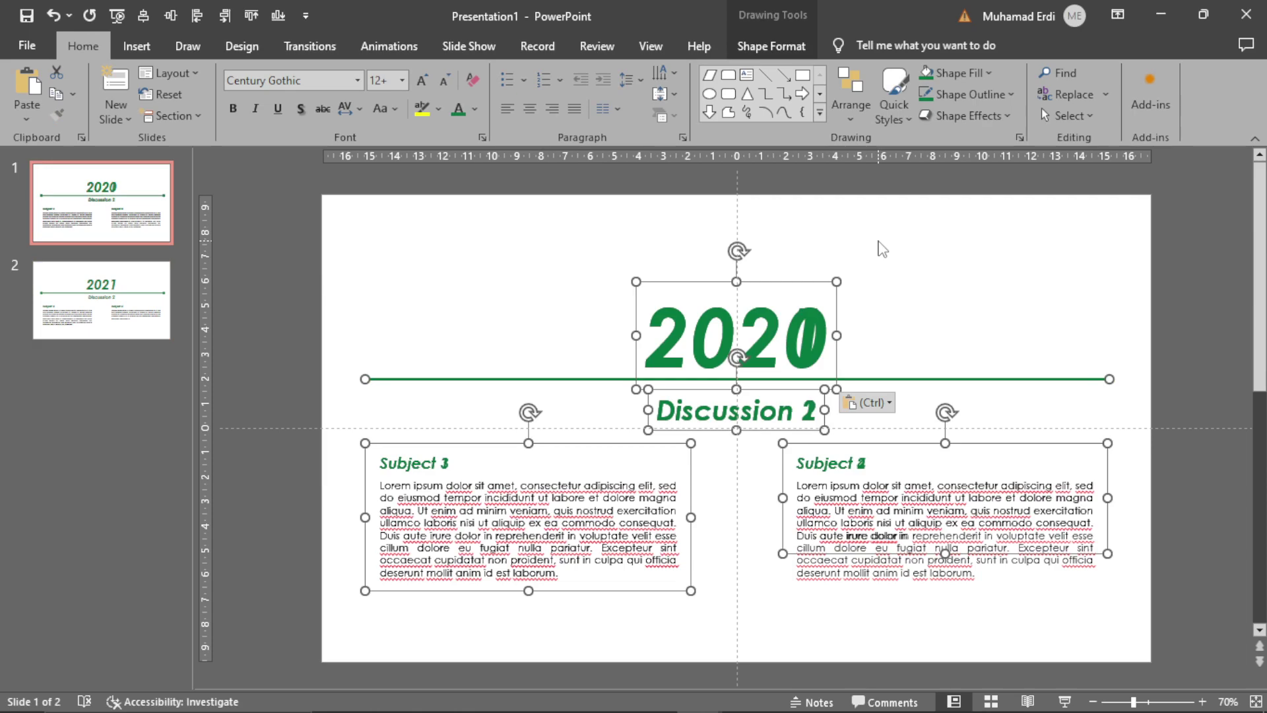
{"action": "key", "text": "Right"}
{"action": "key", "text": "Right"}
{"action": "key", "text": "Right"}
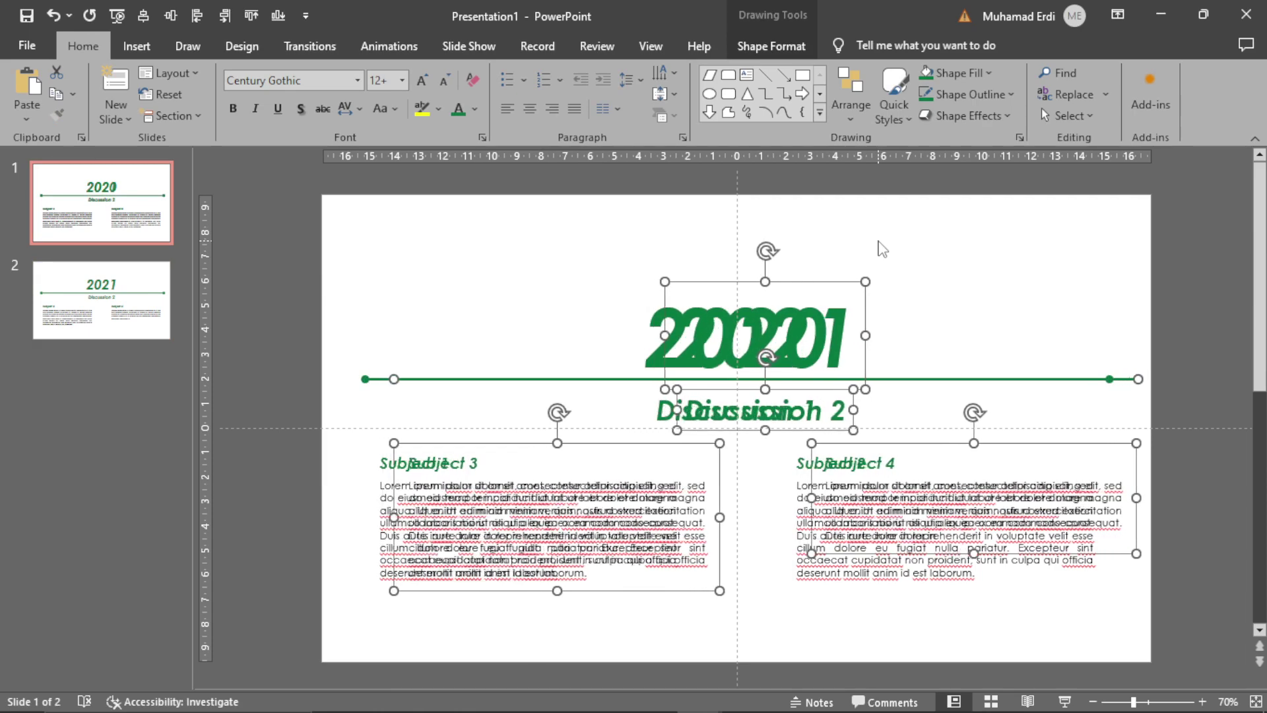
{"action": "key", "text": "Right"}
{"action": "key", "text": "Right"}
{"action": "key", "text": "Right"}
{"action": "key", "text": "Right"}
{"action": "key", "text": "Right"}
{"action": "key", "text": "Right"}
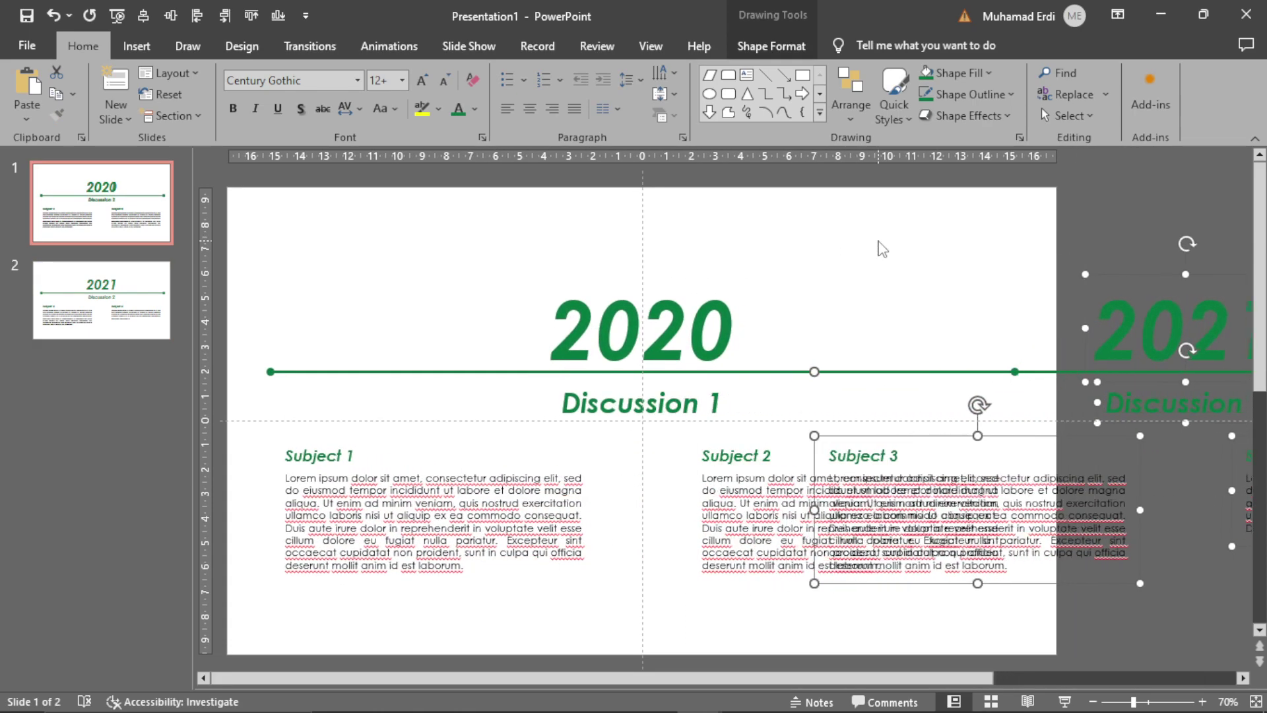
{"action": "key", "text": "Right"}
{"action": "key", "text": "Right"}
{"action": "key", "text": "Right"}
{"action": "key", "text": "Right"}
{"action": "key", "text": "Right"}
{"action": "key", "text": "Right"}
{"action": "left_click", "coordinate": [254, 236]}
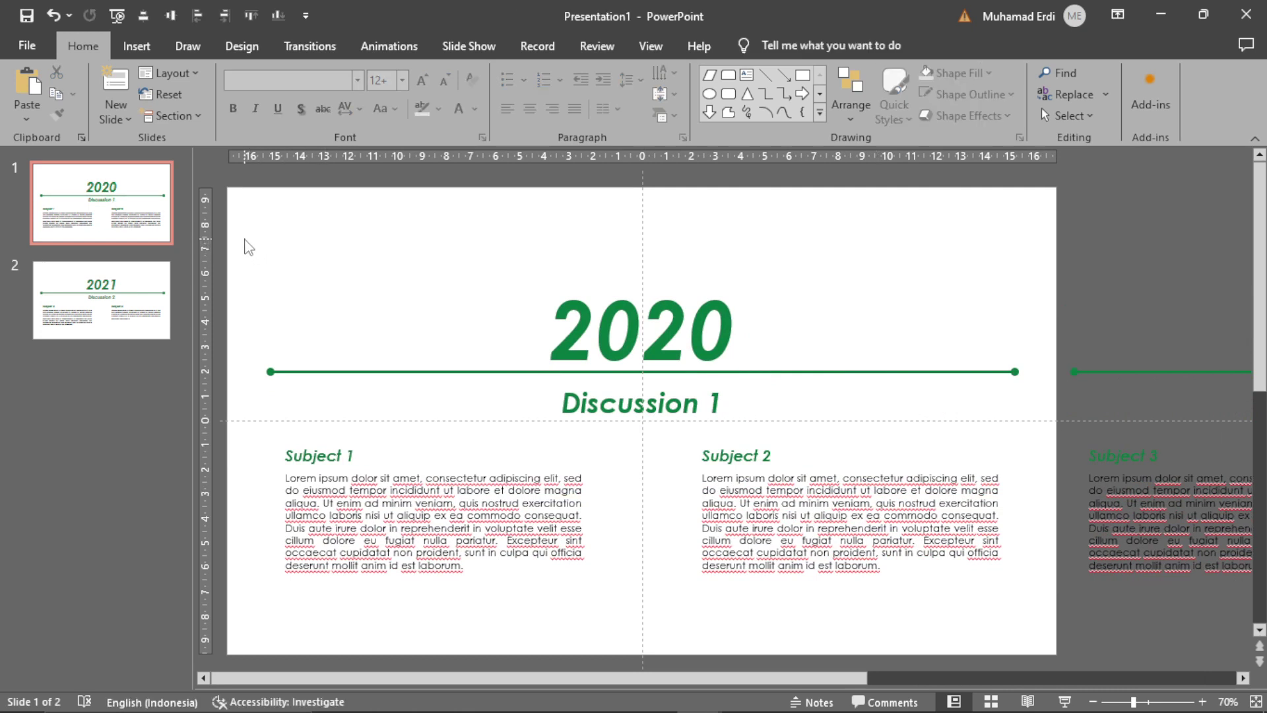
- Select all of the 2020 slide's content and return to the 2021 slide
{"action": "mouse_move", "coordinate": [245, 240]}
{"action": "left_mouse_down"}
{"action": "mouse_move", "coordinate": [357, 340]}
{"action": "mouse_move", "coordinate": [1039, 628]}
{"action": "left_mouse_up"}
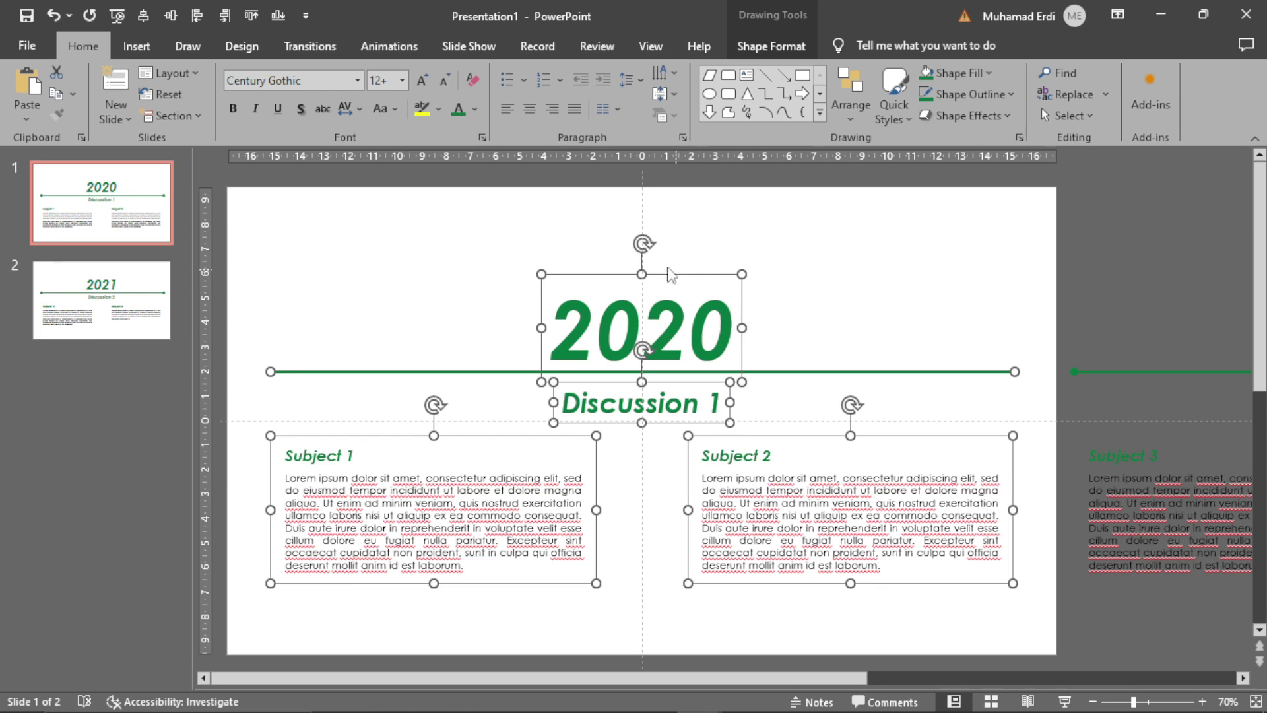
{"action": "left_click_drag", "start_coordinate": [683, 282], "coordinate": [130, 293]}
{"action": "left_click", "coordinate": [130, 293]}
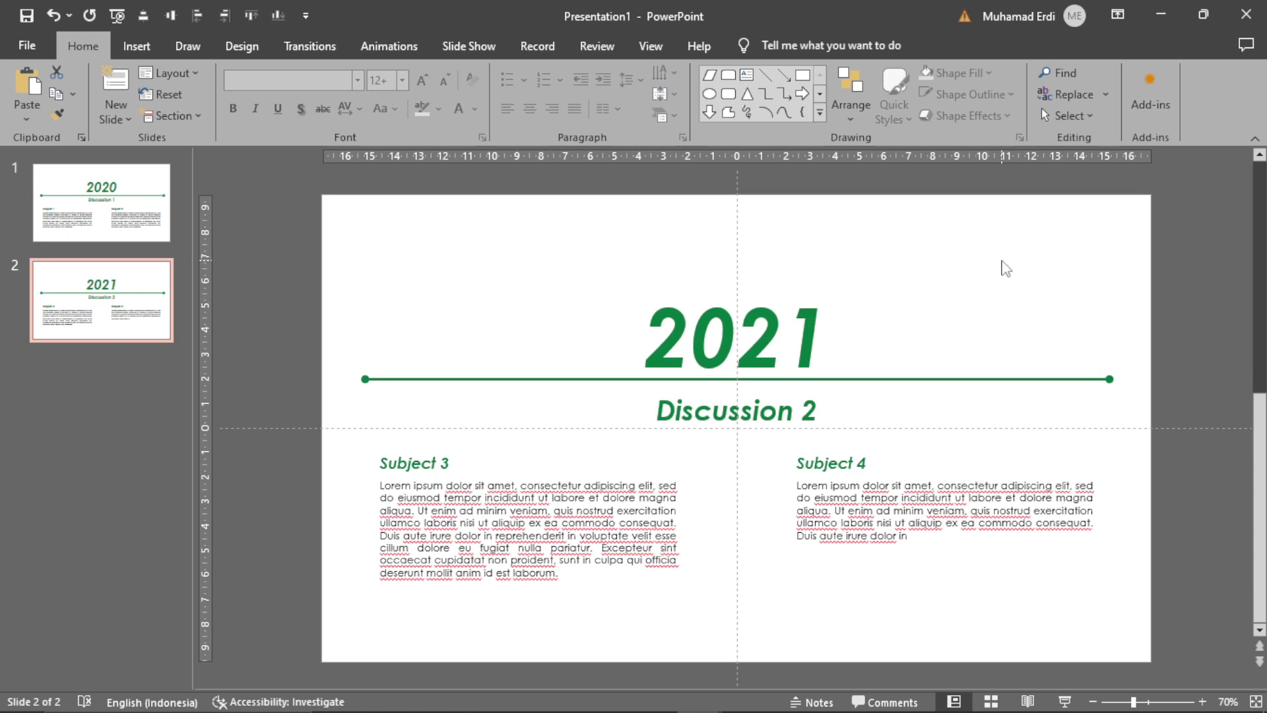
- Paste the 2020 content onto the 2021 slide and position it just past the left edge
{"action": "key", "text": "ctrl+v"}
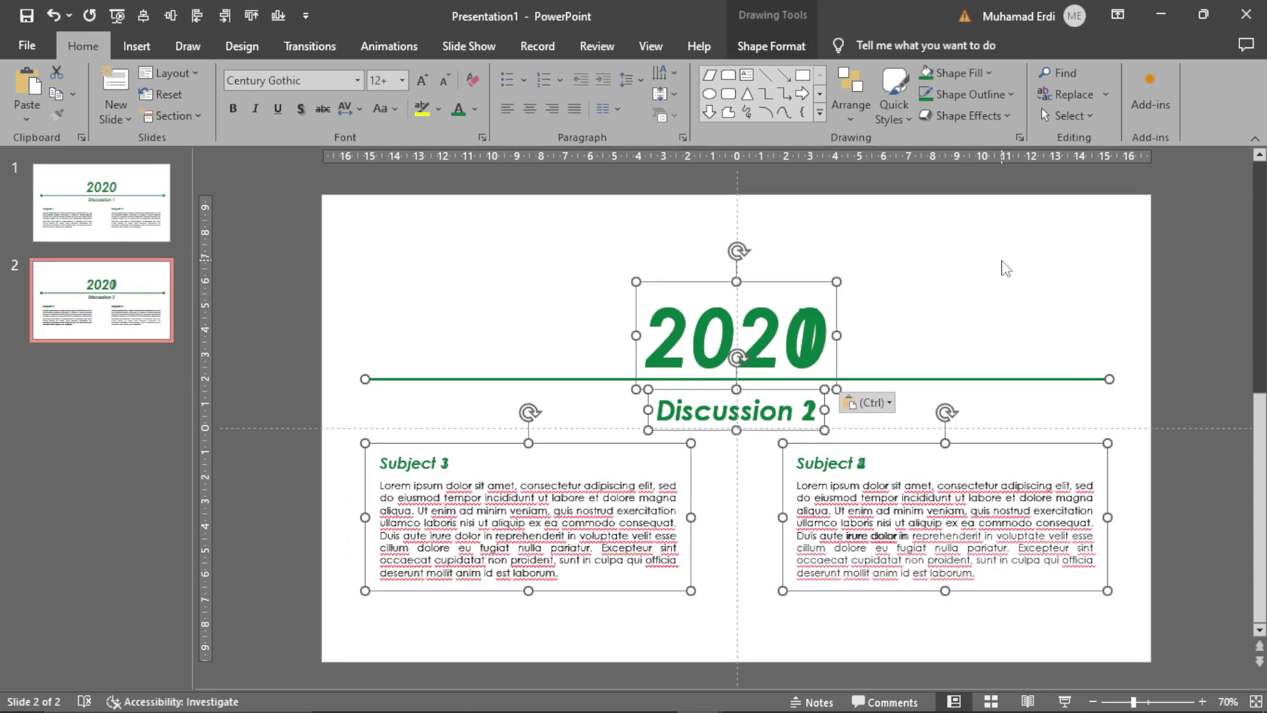
{"action": "key", "text": "ctrl+Left"}
{"action": "key", "text": "Left"}
{"action": "key", "text": "Left"}
{"action": "key", "text": "Left"}
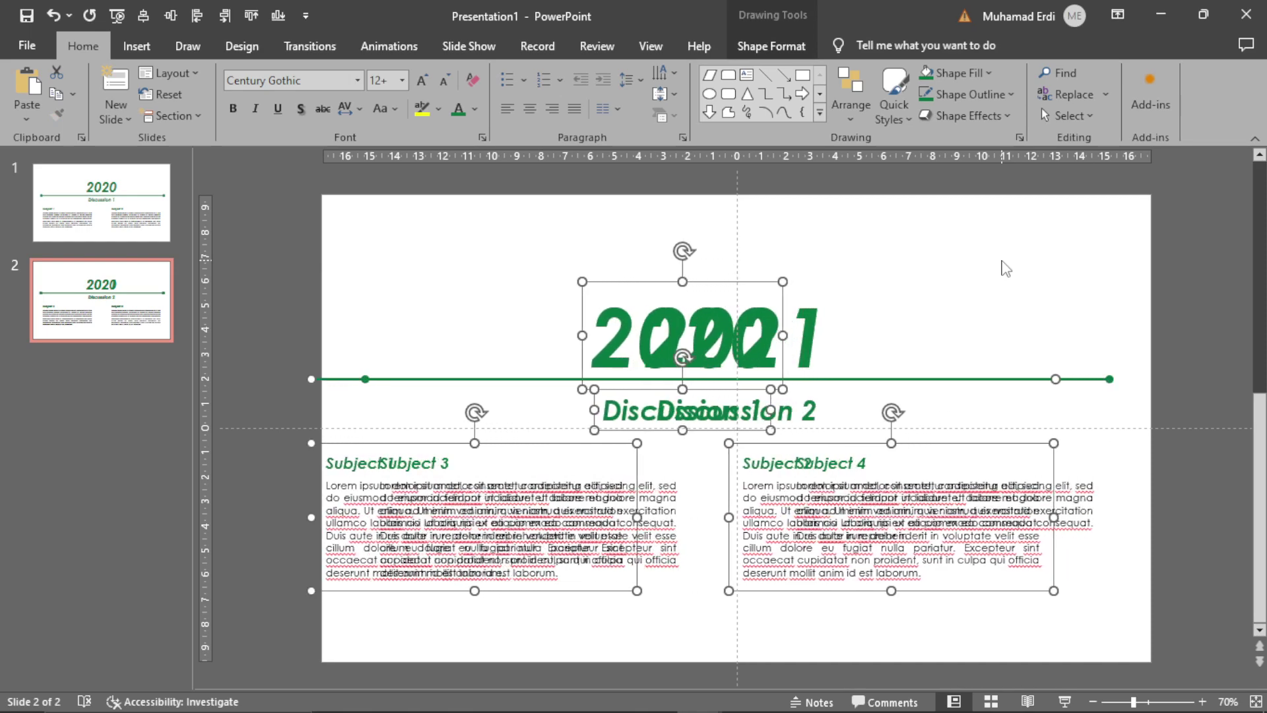
{"action": "key", "text": "Left"}
{"action": "key", "text": "Left"}
{"action": "key", "text": "Left"}
{"action": "key", "text": "Left"}
{"action": "key", "text": "Left"}
{"action": "key", "text": "Left"}
{"action": "key", "text": "Left"}
{"action": "key", "text": "Left"}
{"action": "key", "text": "Left"}
{"action": "key", "text": "Left"}
{"action": "key", "text": "Left"}
{"action": "key", "text": "Left"}
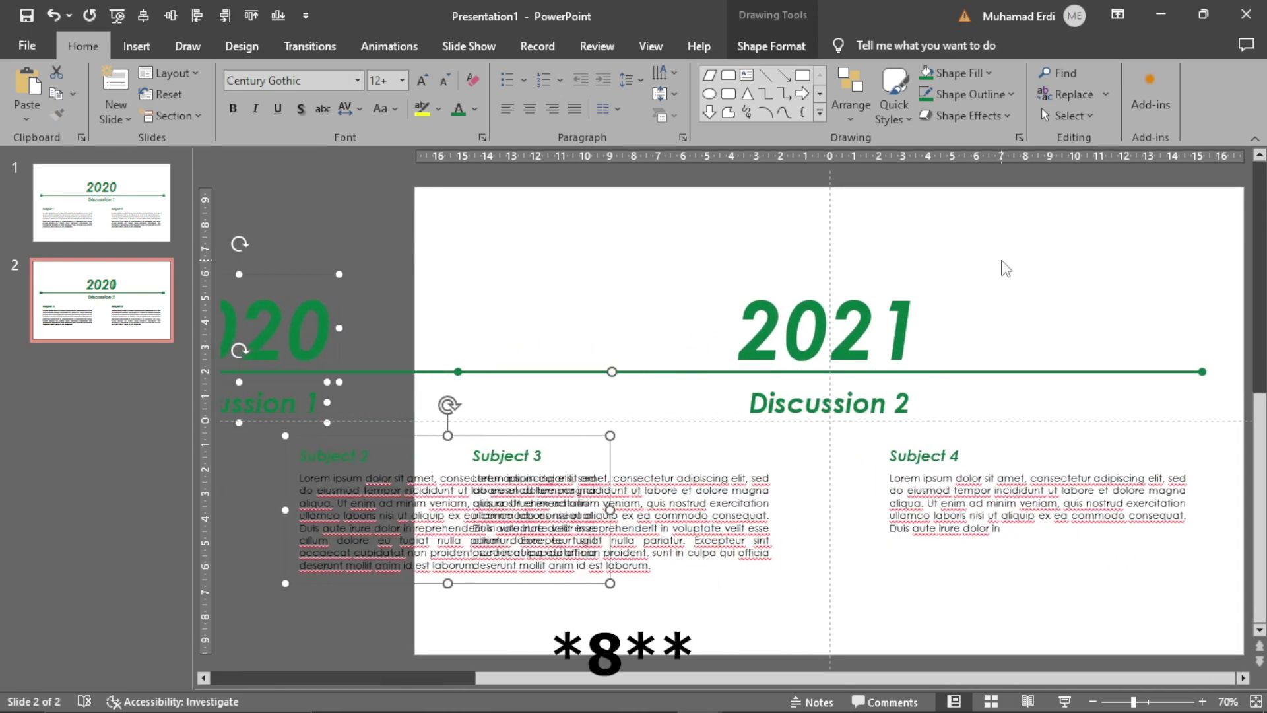
{"action": "key", "text": "Left"}
{"action": "key", "text": "Left"}
{"action": "key", "text": "Left"}
{"action": "key", "text": "Left"}
{"action": "key", "text": "Left"}
{"action": "key", "text": "Left"}
{"action": "key", "text": "Right"}
{"action": "key", "text": "Right"}
{"action": "key", "text": "Right"}
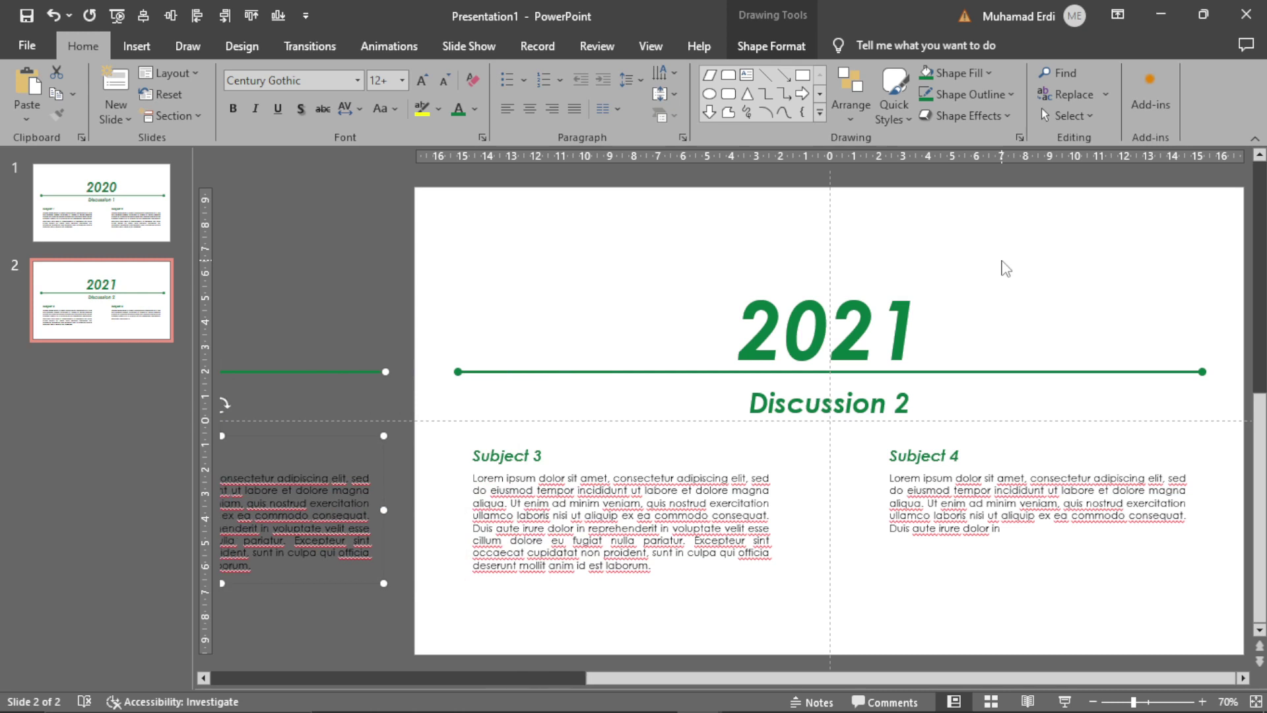
{"action": "key", "text": "Right"}
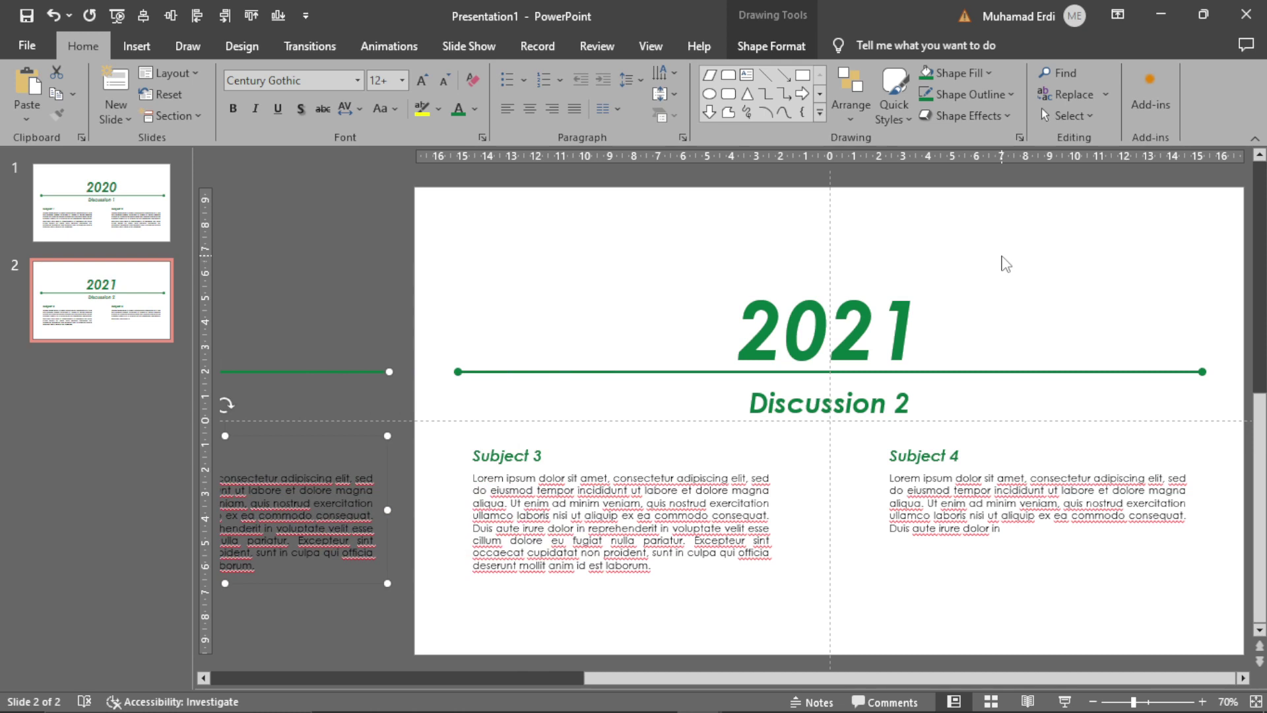
{"action": "key", "text": "Escape"}
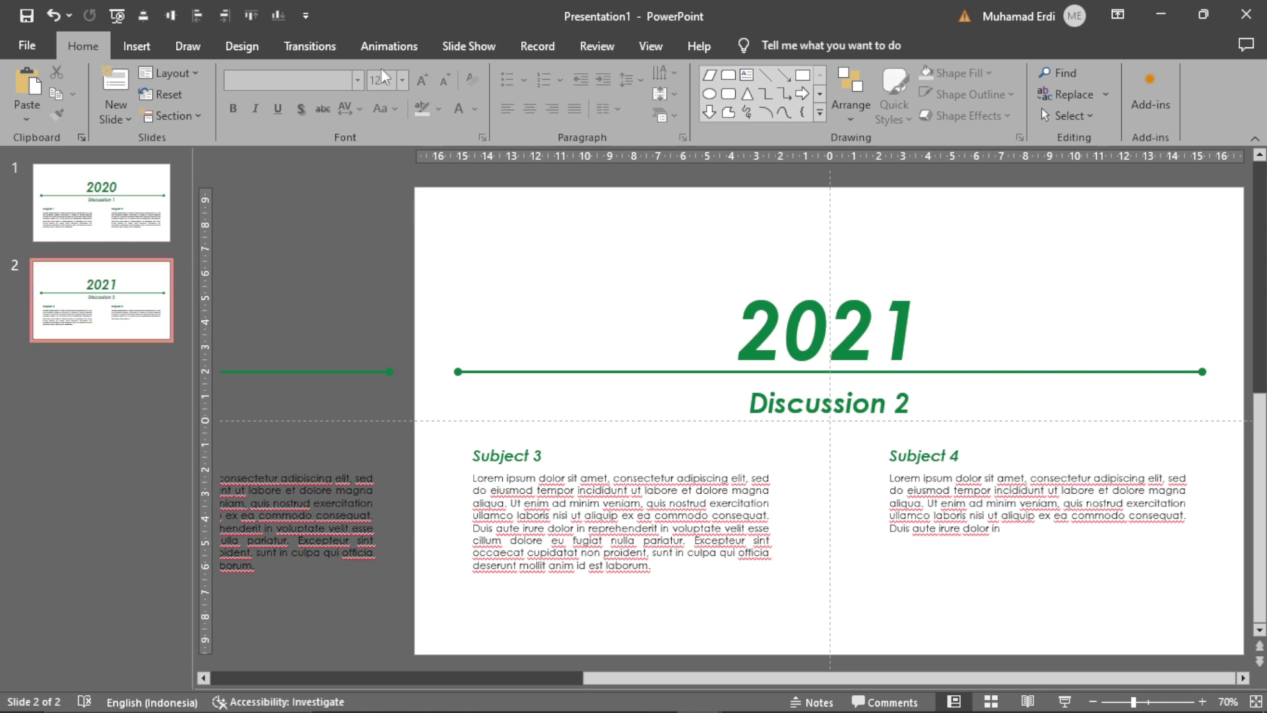
- Apply a Morph transition with a 01,25 duration to the 2021 slide
{"action": "left_click", "coordinate": [311, 46]}
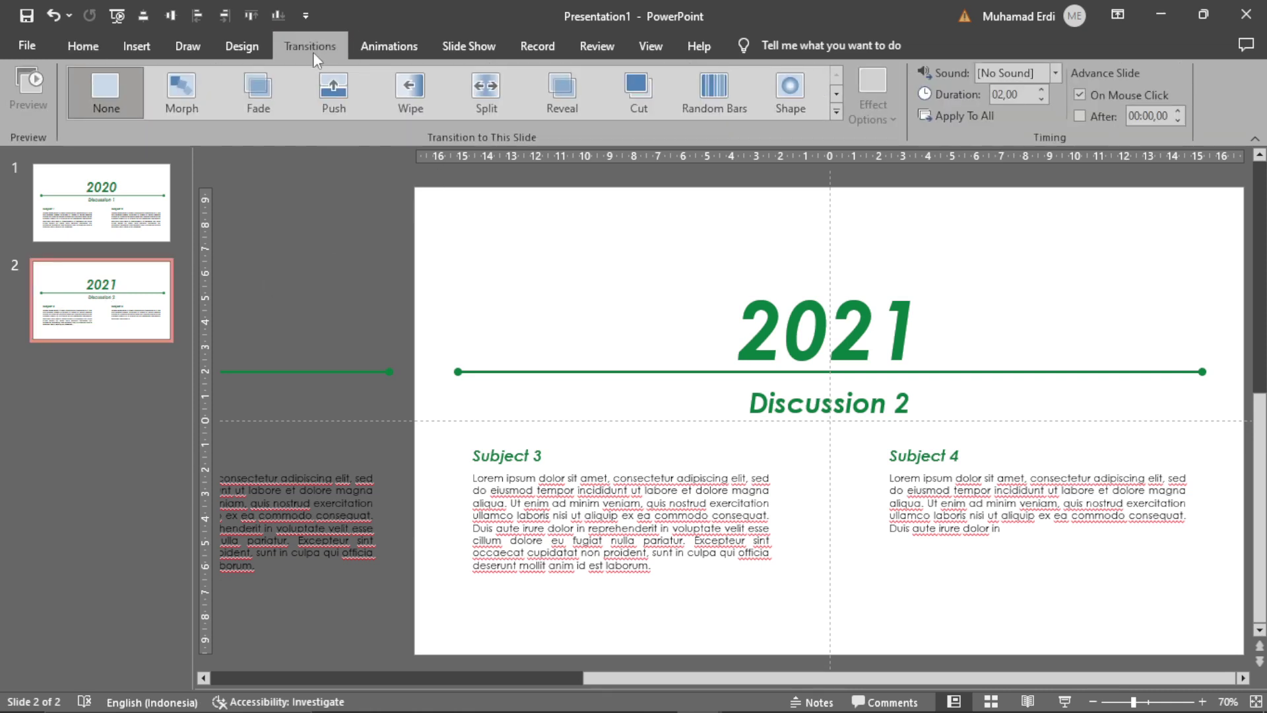
{"action": "left_click", "coordinate": [192, 101]}
{"action": "left_click", "coordinate": [1045, 98]}
{"action": "left_click", "coordinate": [1045, 98]}
{"action": "left_click", "coordinate": [1044, 97]}
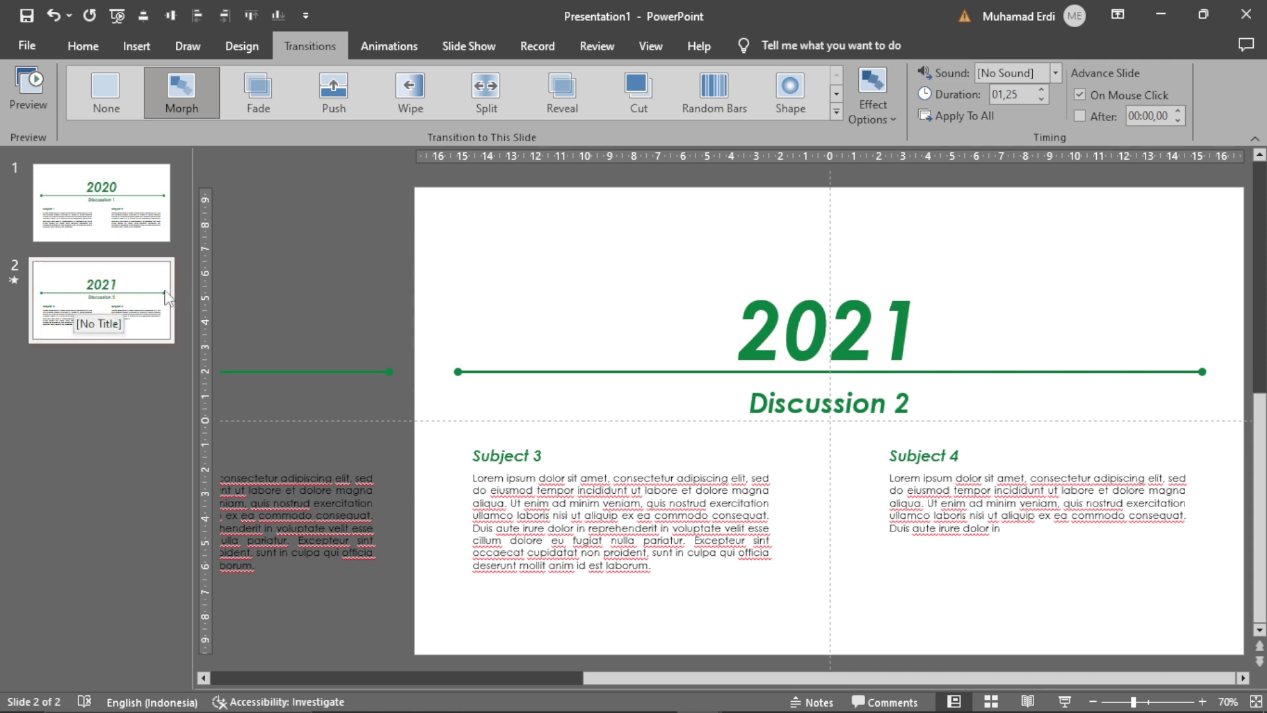
{"action": "right_click", "coordinate": [130, 288]}
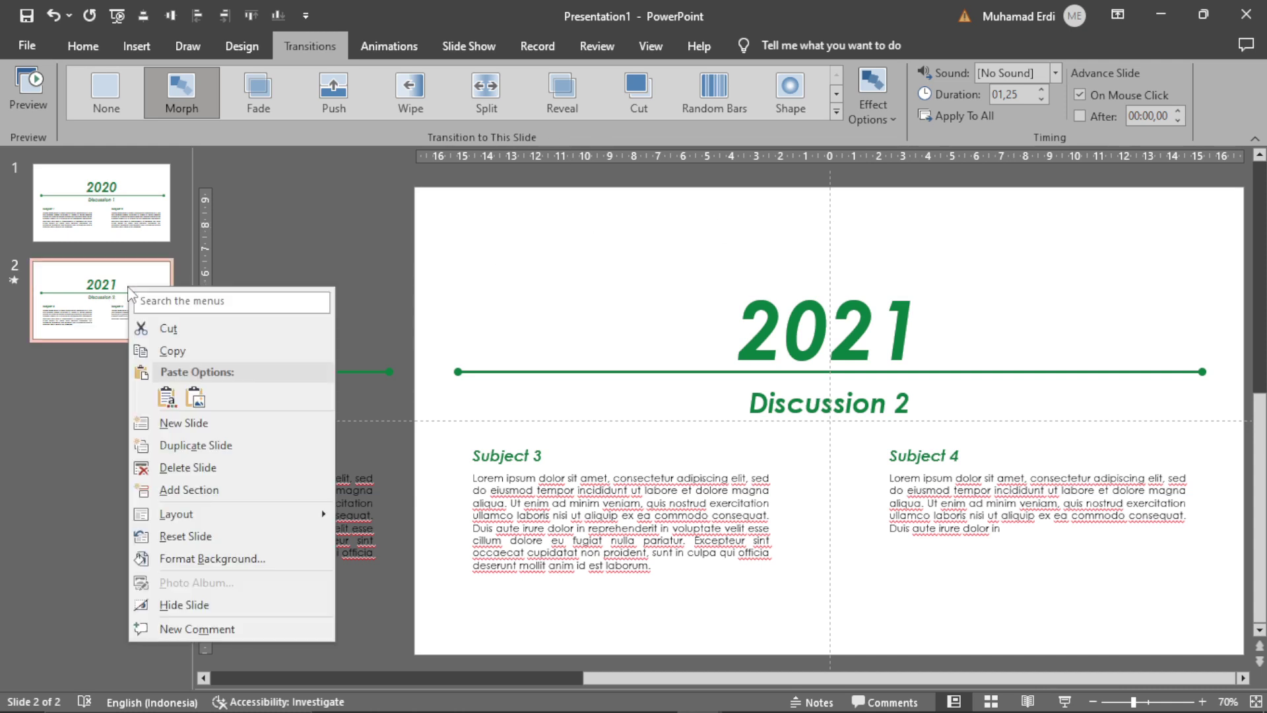
- Duplicate the 2021 slide and renumber it to 2022, Discussion 3, Subject 5 and Subject 6
{"action": "left_click", "coordinate": [196, 449]}
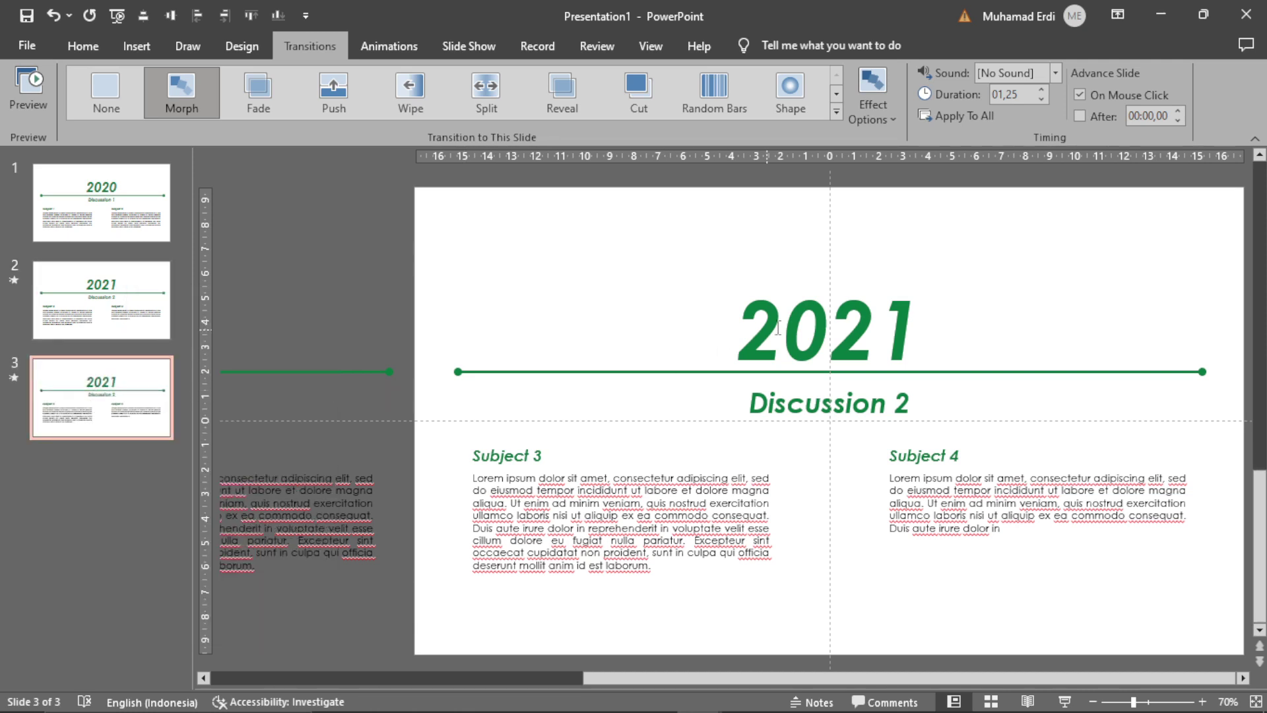
{"action": "left_click_drag", "start_coordinate": [911, 325], "coordinate": [889, 323]}
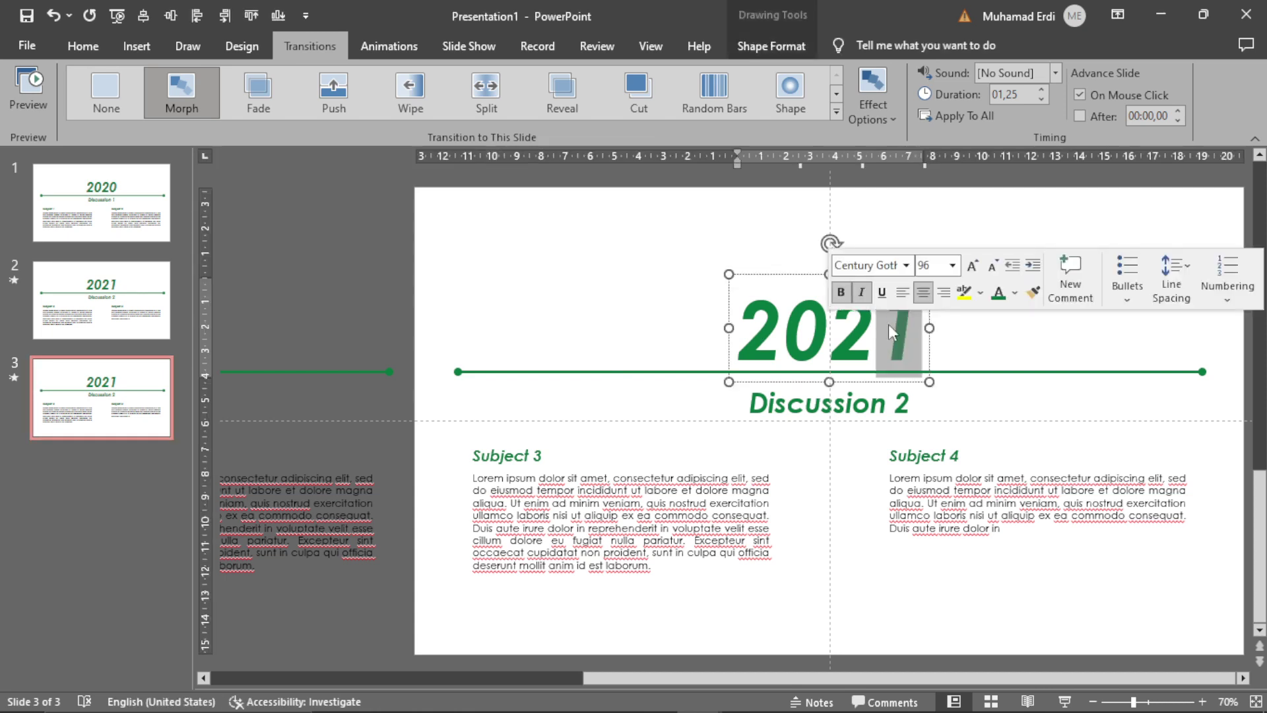
{"action": "type", "text": "2"}
{"action": "left_click_drag", "start_coordinate": [915, 404], "coordinate": [903, 409]}
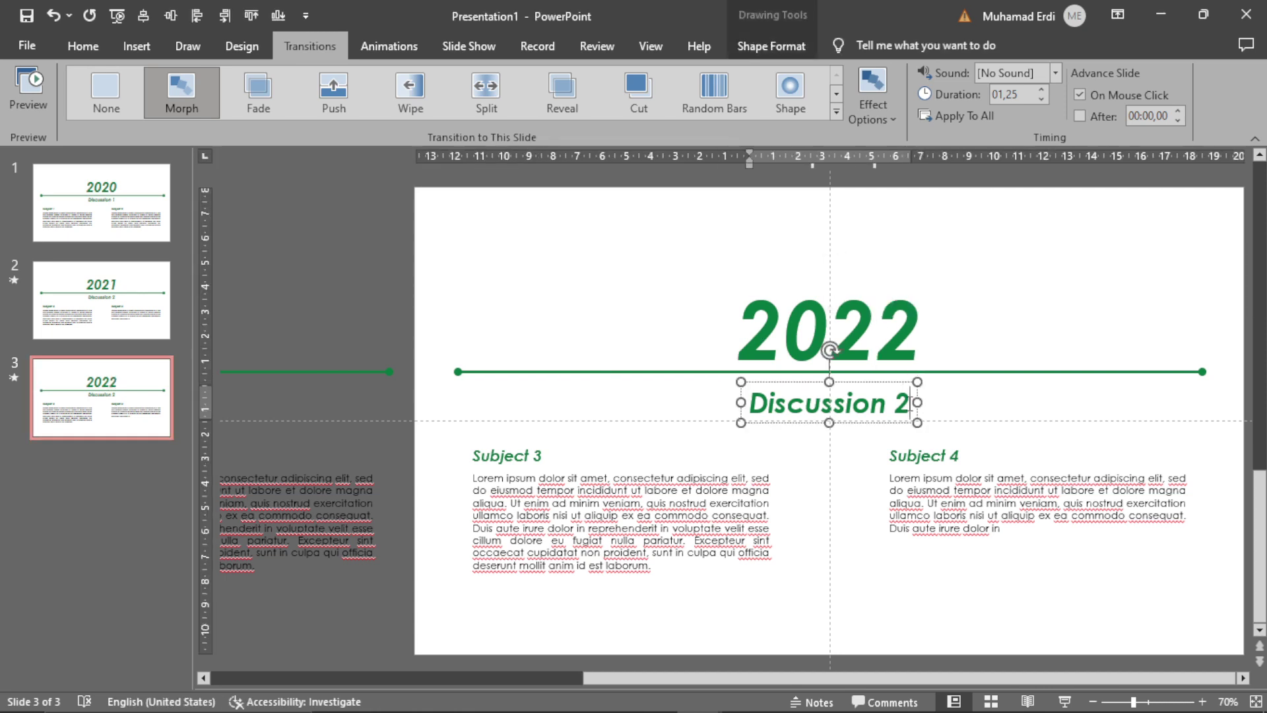
{"action": "type", "text": "3"}
{"action": "left_click_drag", "start_coordinate": [543, 455], "coordinate": [536, 456]}
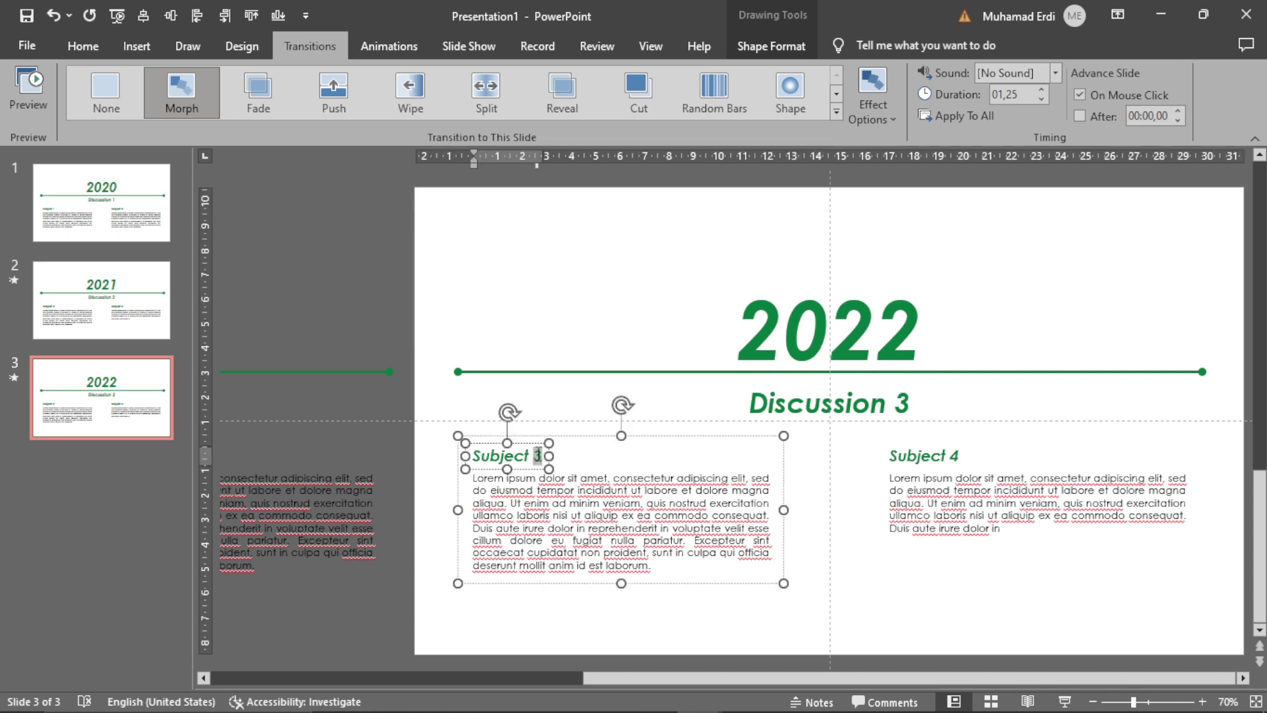
{"action": "type", "text": "5"}
{"action": "left_click_drag", "start_coordinate": [962, 456], "coordinate": [954, 457]}
{"action": "type", "text": "6"}
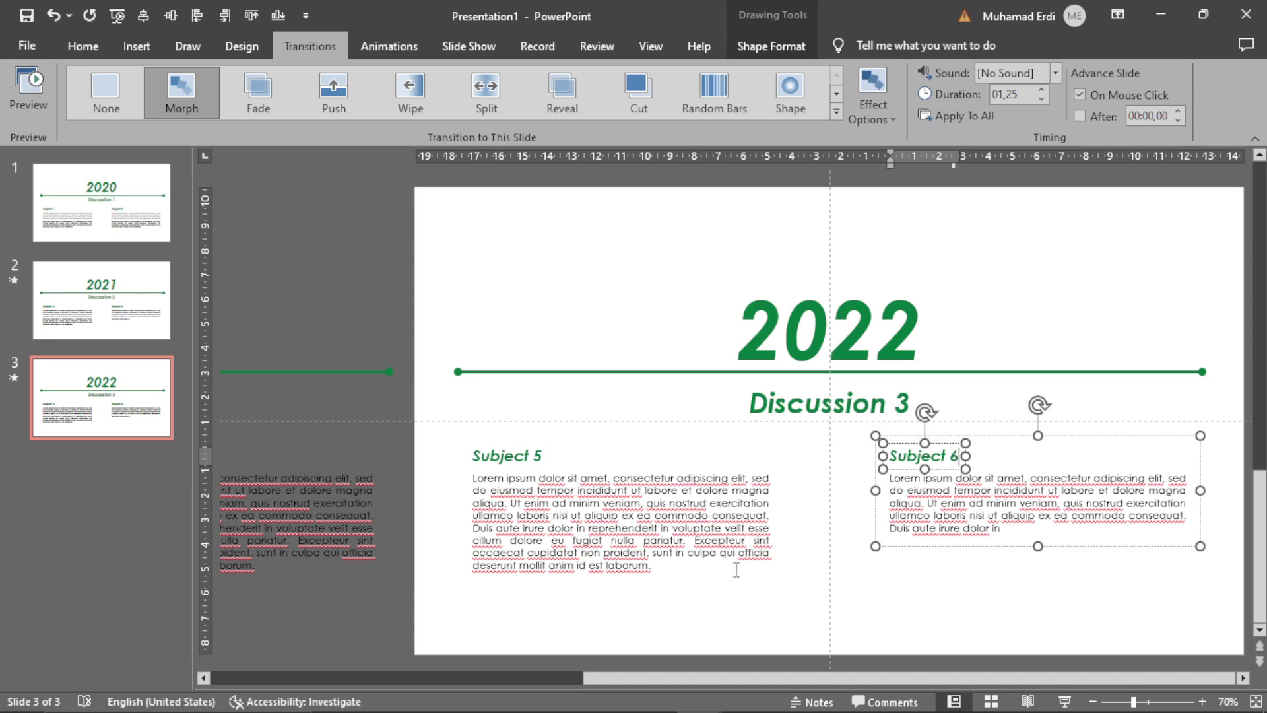
- Delete the last two sentences of the Subject 5 paragraph
{"action": "left_click", "coordinate": [687, 566]}
{"action": "left_click", "coordinate": [676, 566]}
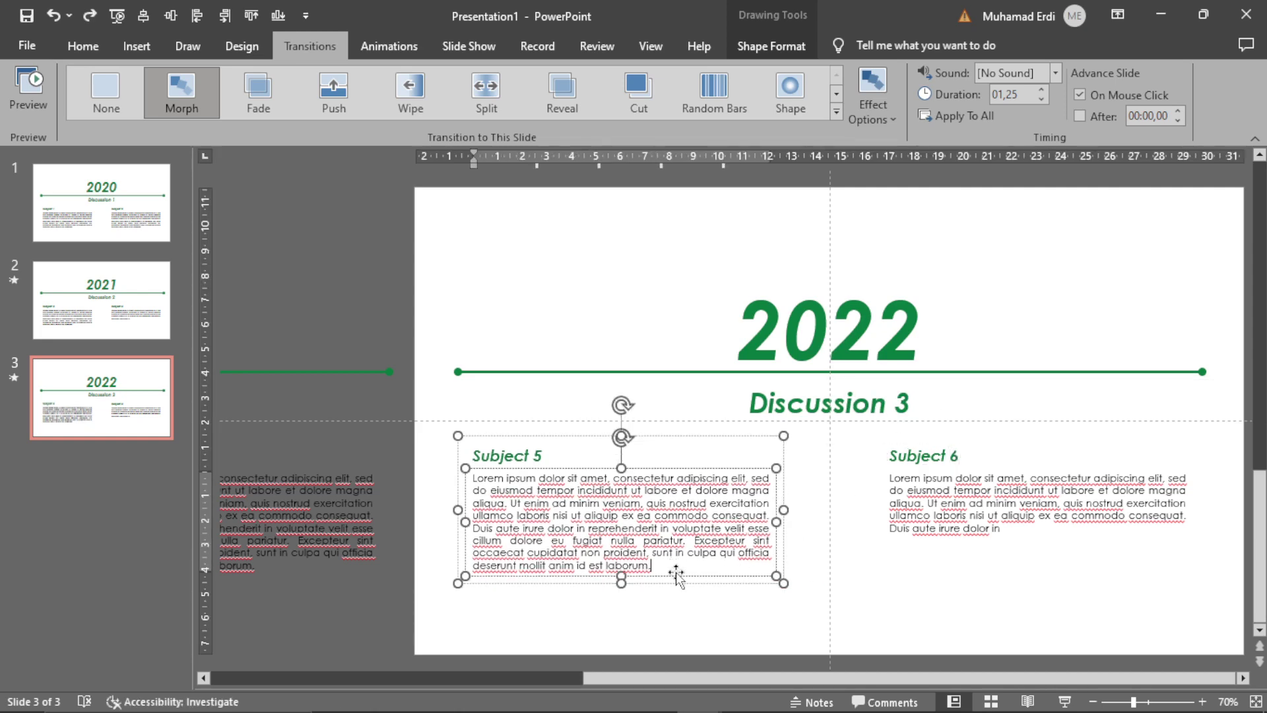
{"action": "left_click_drag", "start_coordinate": [676, 572], "coordinate": [692, 536]}
{"action": "key", "text": "Delete"}
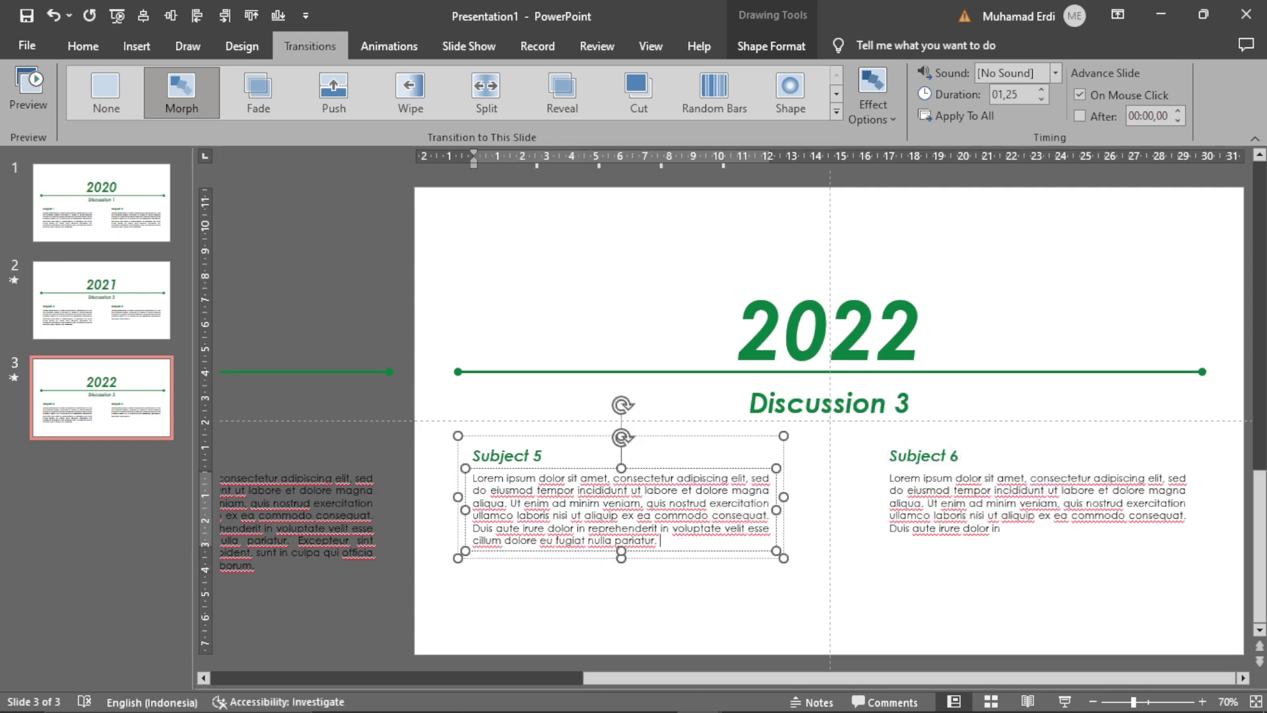
{"action": "scroll", "coordinate": [674, 284], "scroll_direction": "down", "scroll_amount": 3}
- Delete the leftover 2020 title, green line and Discussion 1 copies beyond slide 3's left edge
{"action": "left_click", "coordinate": [674, 275]}
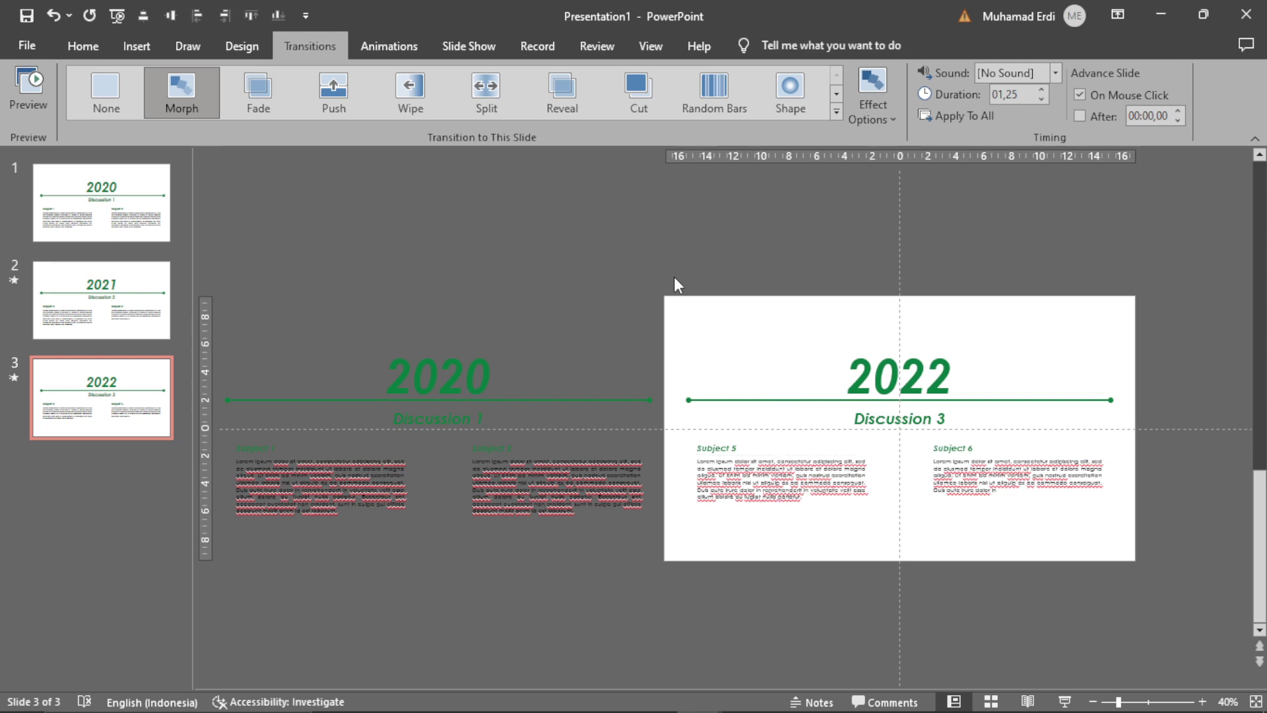
{"action": "left_click", "coordinate": [500, 349]}
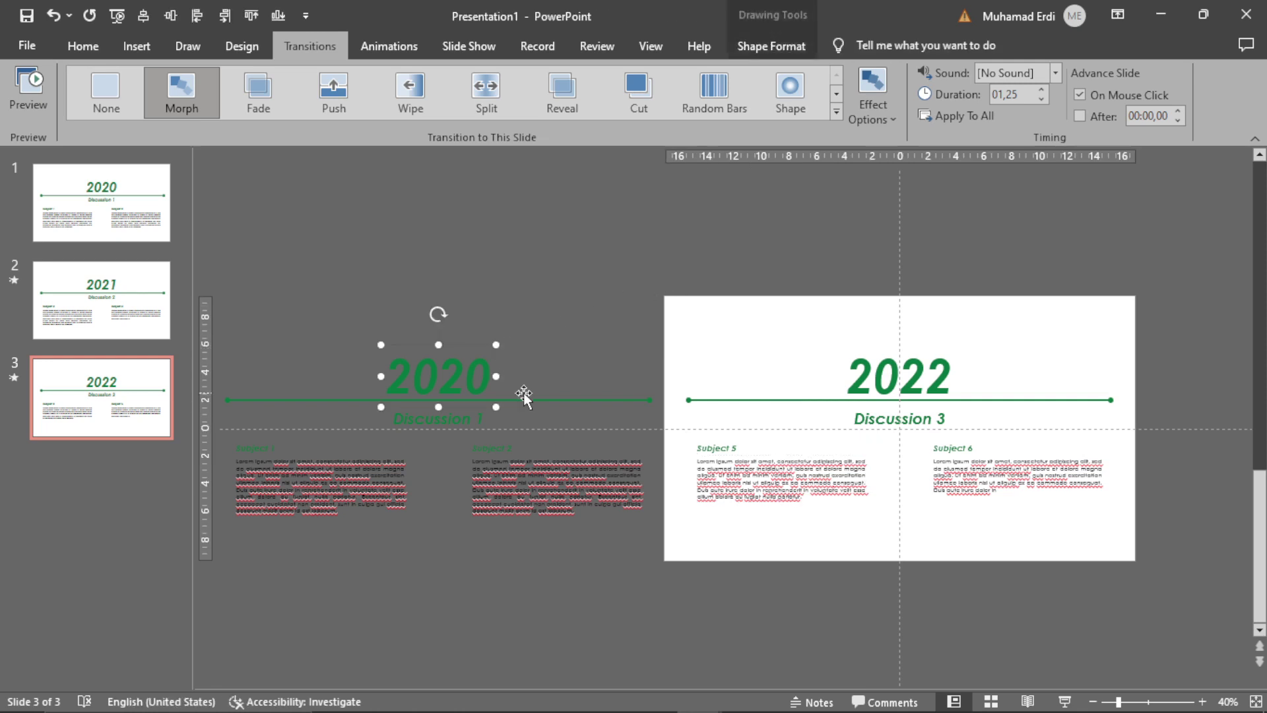
{"action": "left_click", "coordinate": [536, 400]}
{"action": "left_click", "coordinate": [489, 419]}
{"action": "left_click_drag", "start_coordinate": [719, 237], "coordinate": [187, 568]}
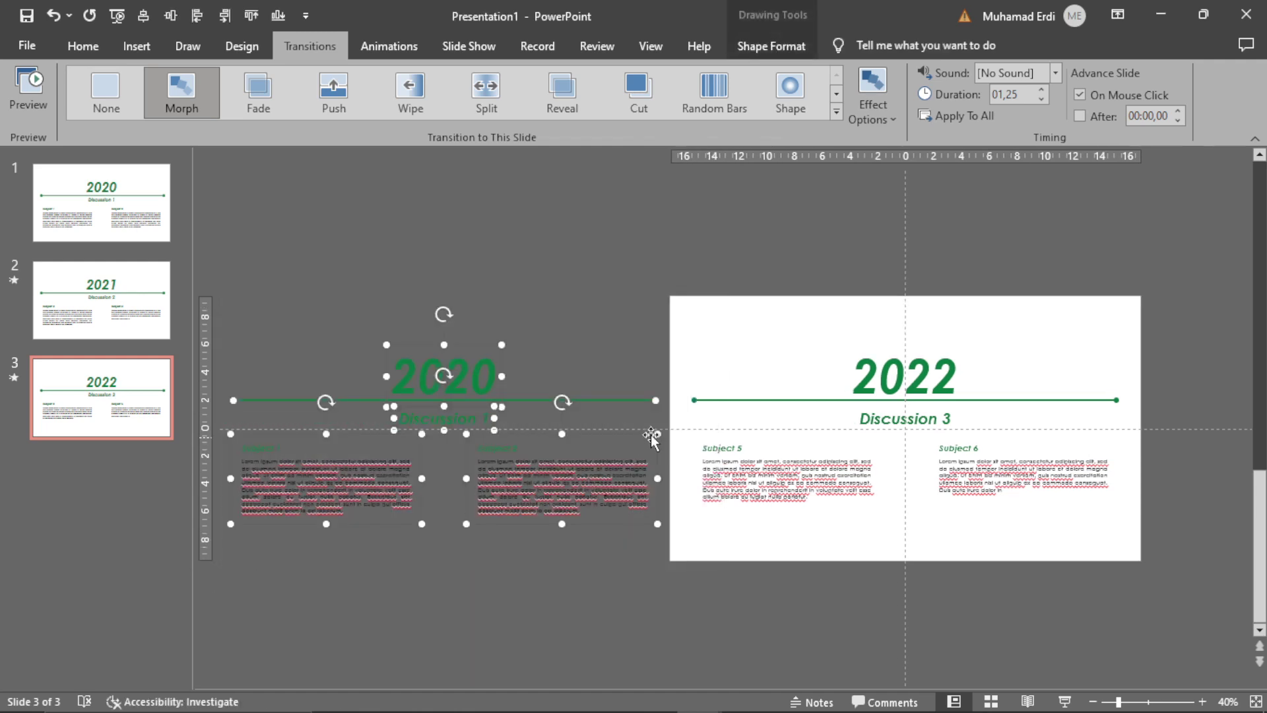
{"action": "key", "text": "Delete"}
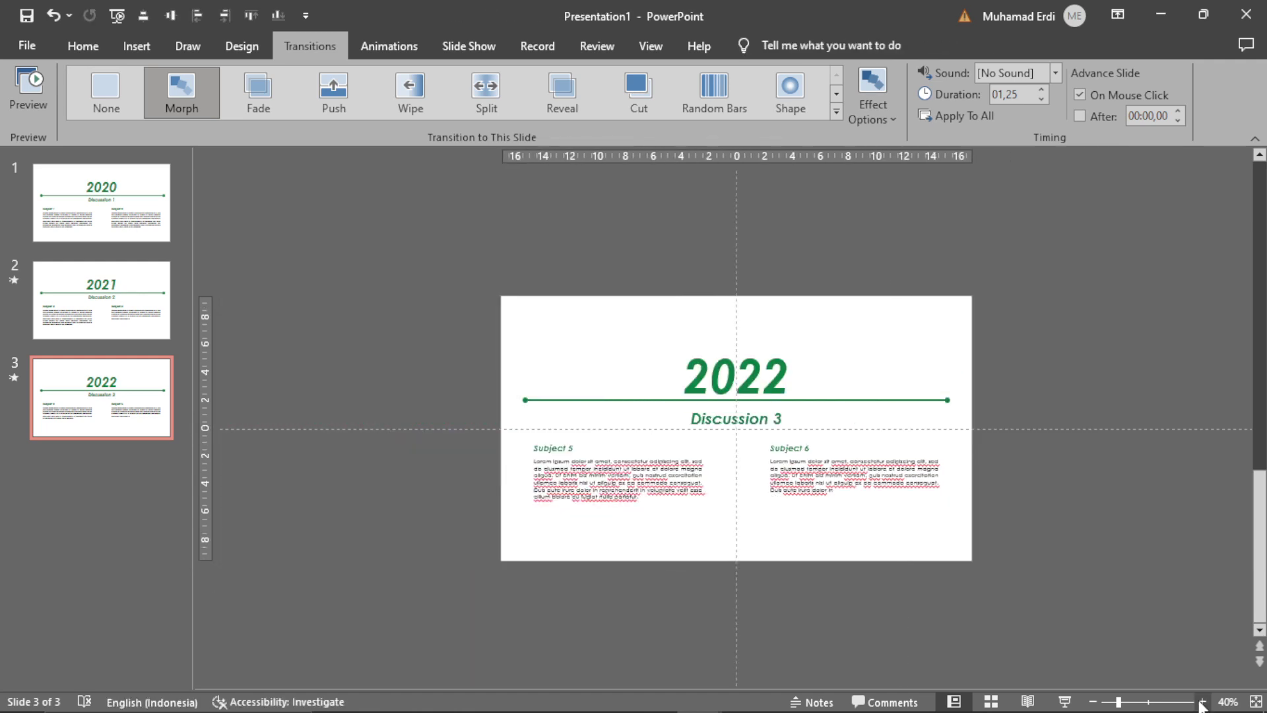
{"action": "left_click", "coordinate": [1201, 703]}
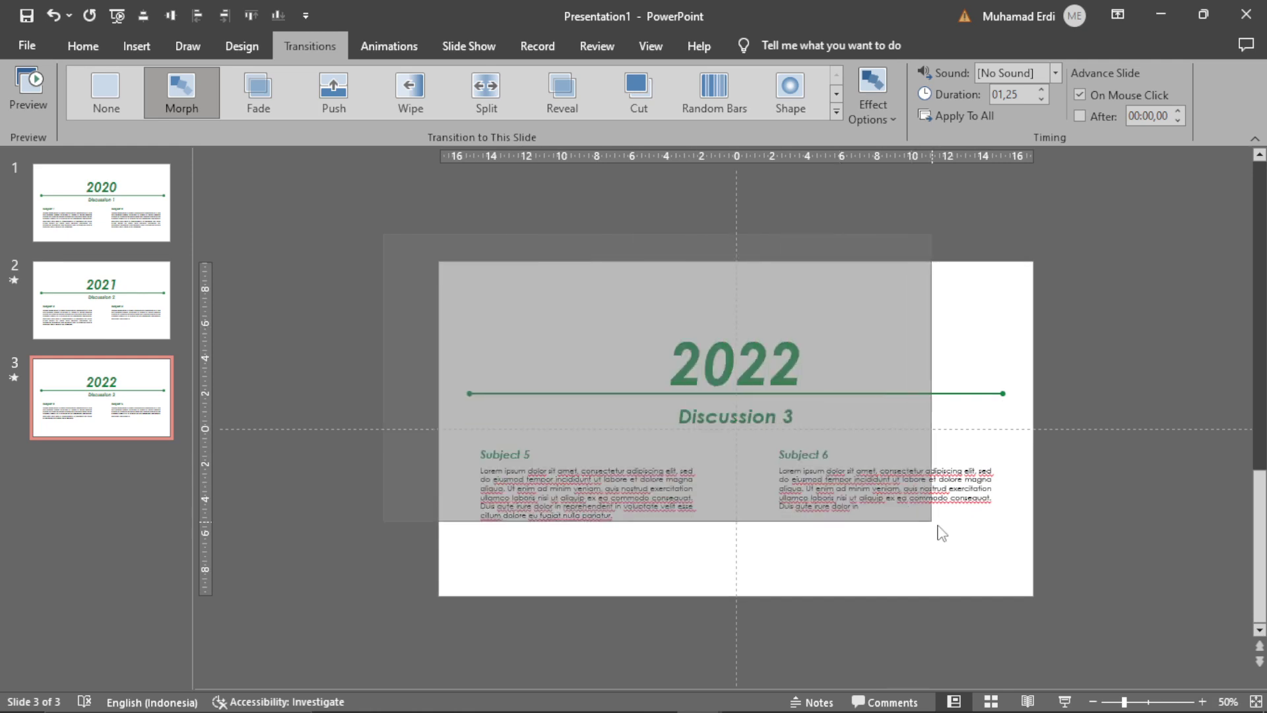
- Paste the 2022 slide's title, line, Discussion 3 and Subject 5 onto the 2021 slide, just past its right edge
{"action": "left_click_drag", "start_coordinate": [488, 301], "coordinate": [1060, 591]}
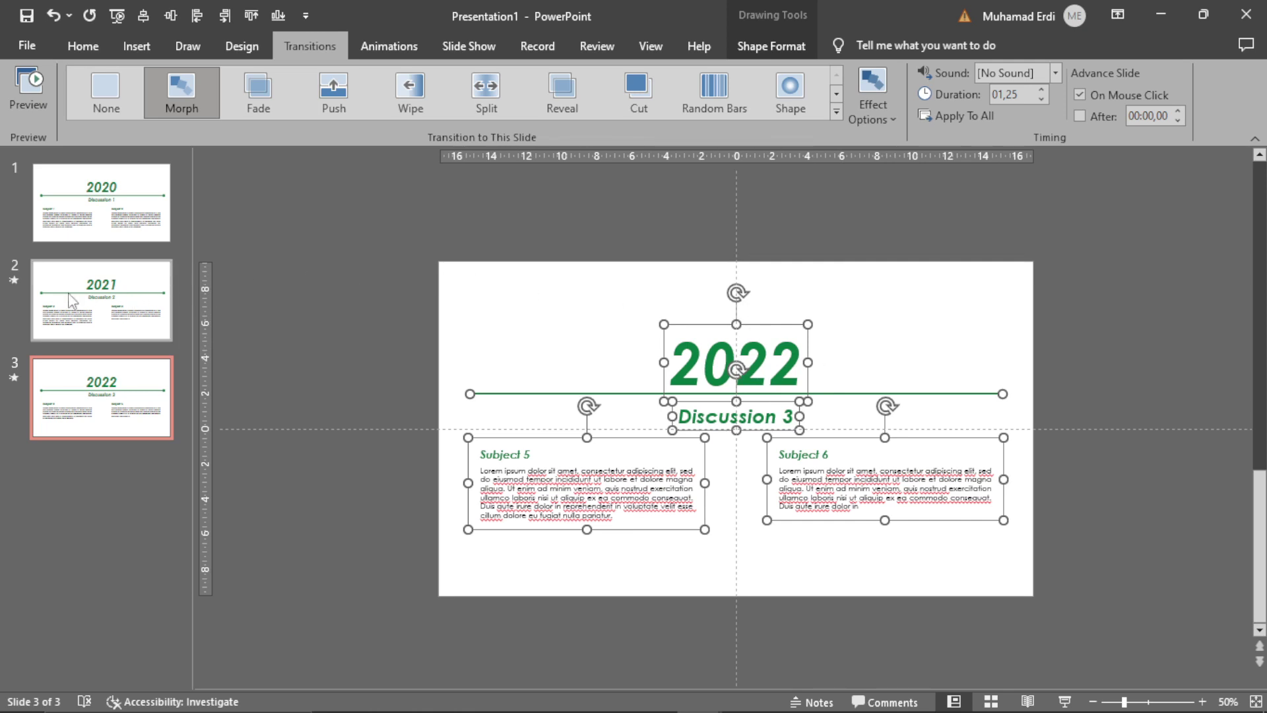
{"action": "left_click", "coordinate": [119, 297]}
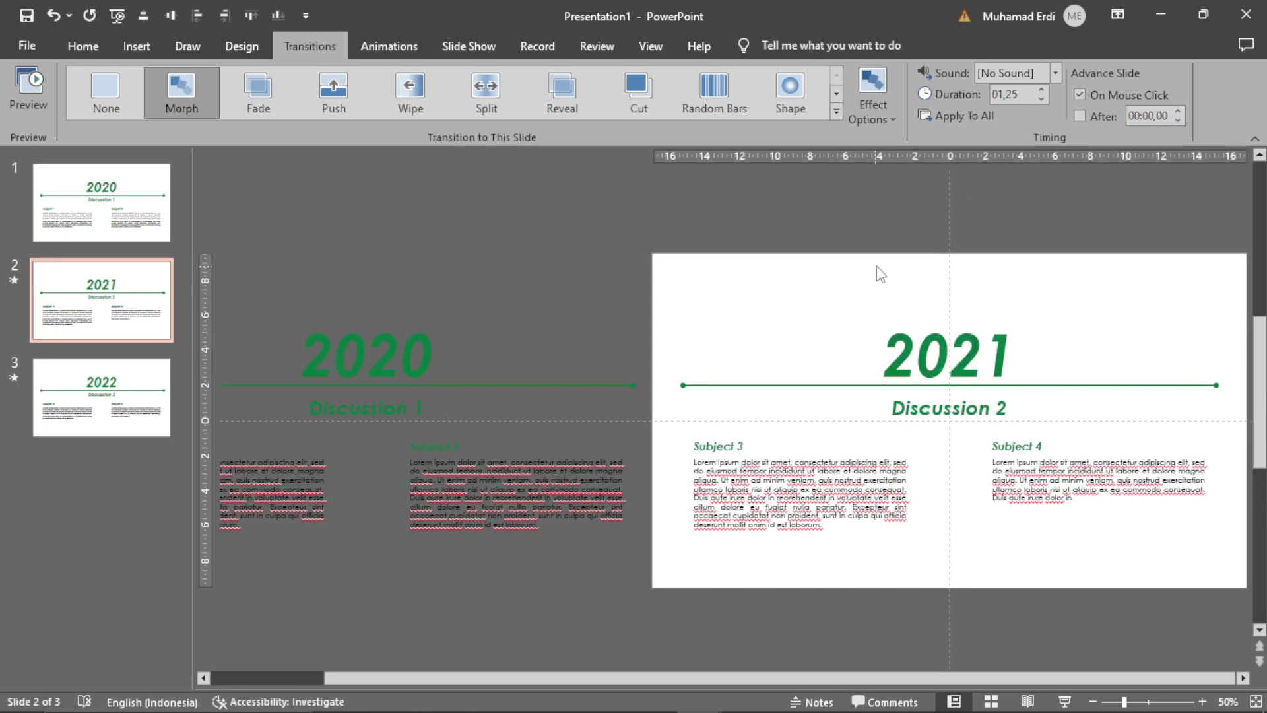
{"action": "key", "text": "ctrl+v"}
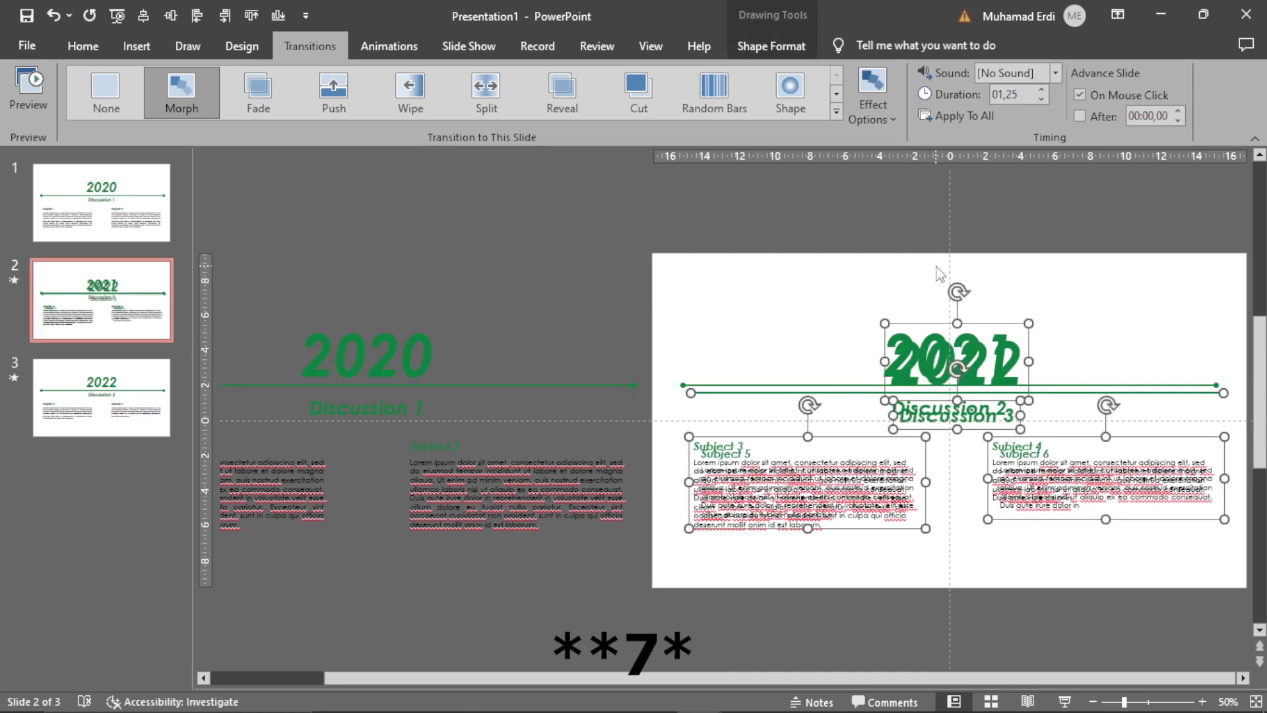
{"action": "key", "text": "Up"}
{"action": "key", "text": "Up"}
{"action": "key", "text": "Up"}
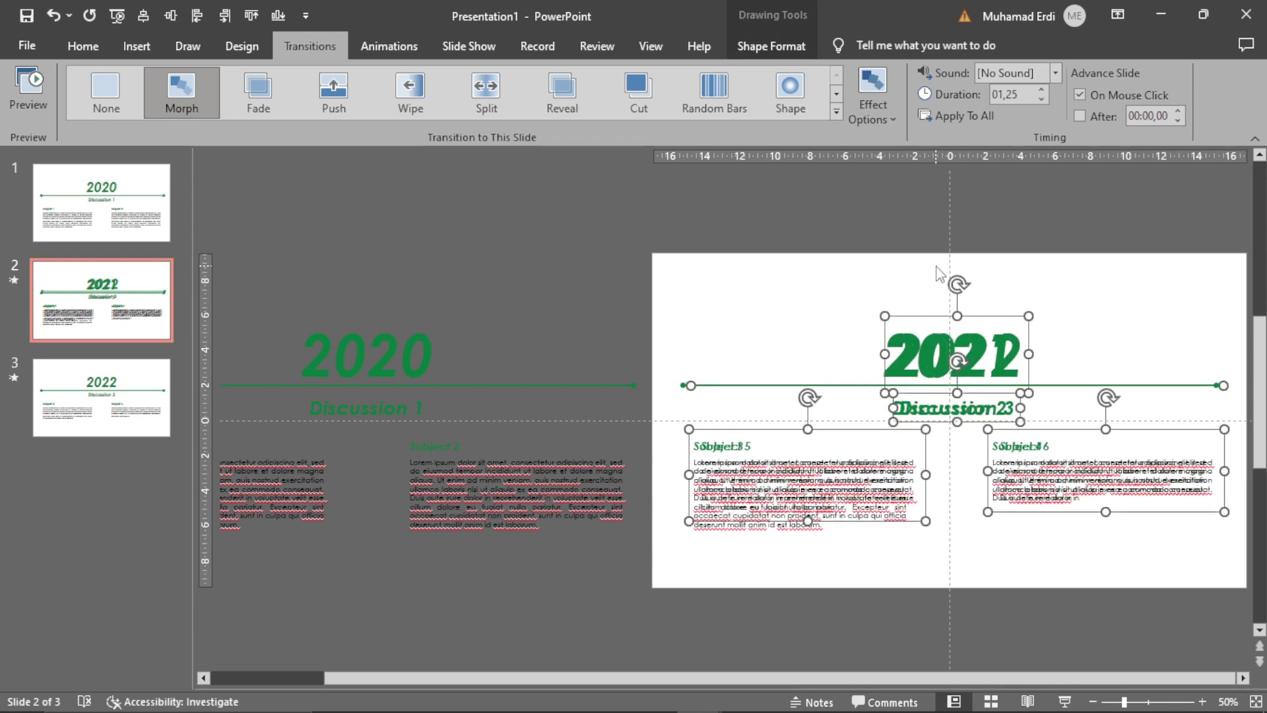
{"action": "key", "text": "Right"}
{"action": "key", "text": "Right"}
{"action": "key", "text": "Right"}
{"action": "key", "text": "Right"}
{"action": "key", "text": "Right"}
{"action": "key", "text": "Right"}
{"action": "key", "text": "Right"}
{"action": "key", "text": "Right"}
{"action": "key", "text": "Right"}
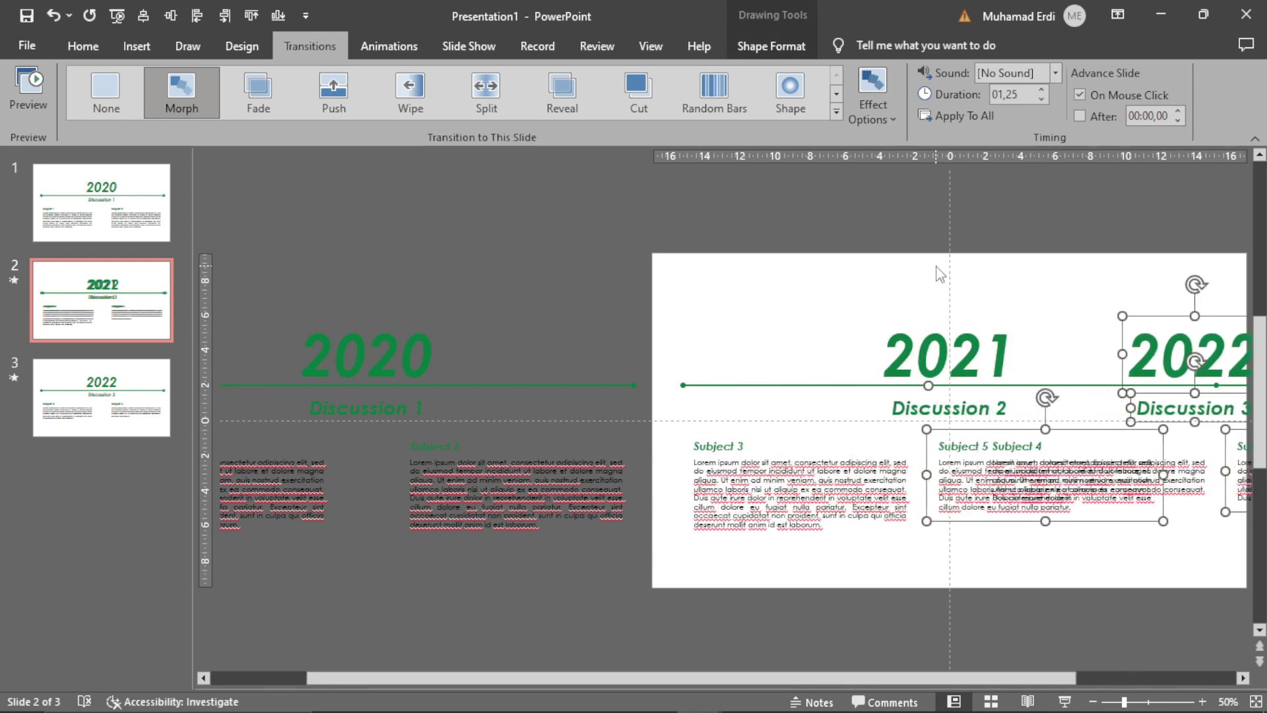
{"action": "key", "text": "Right"}
{"action": "key", "text": "Right"}
{"action": "key", "text": "Right"}
{"action": "key", "text": "Right"}
{"action": "key", "text": "Right"}
{"action": "key", "text": "Right"}
{"action": "key", "text": "Right"}
{"action": "key", "text": "Right"}
{"action": "key", "text": "Right"}
{"action": "key", "text": "Right"}
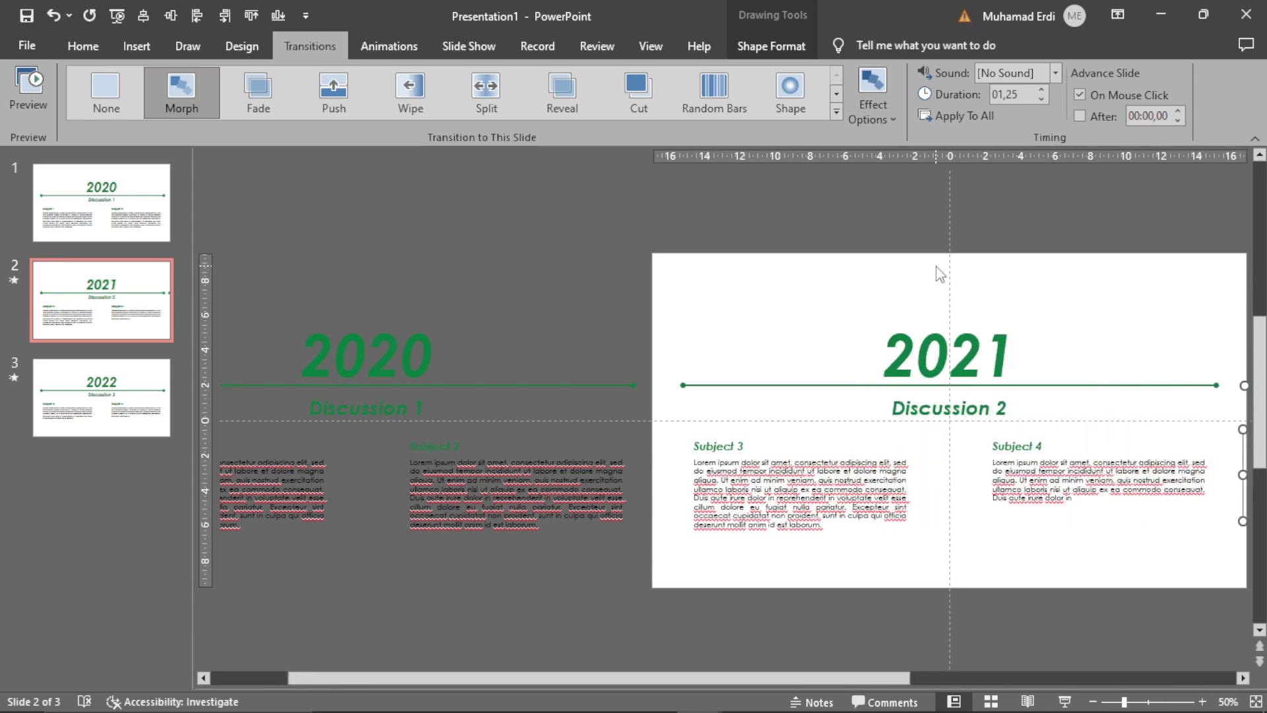
{"action": "left_click", "coordinate": [1242, 678]}
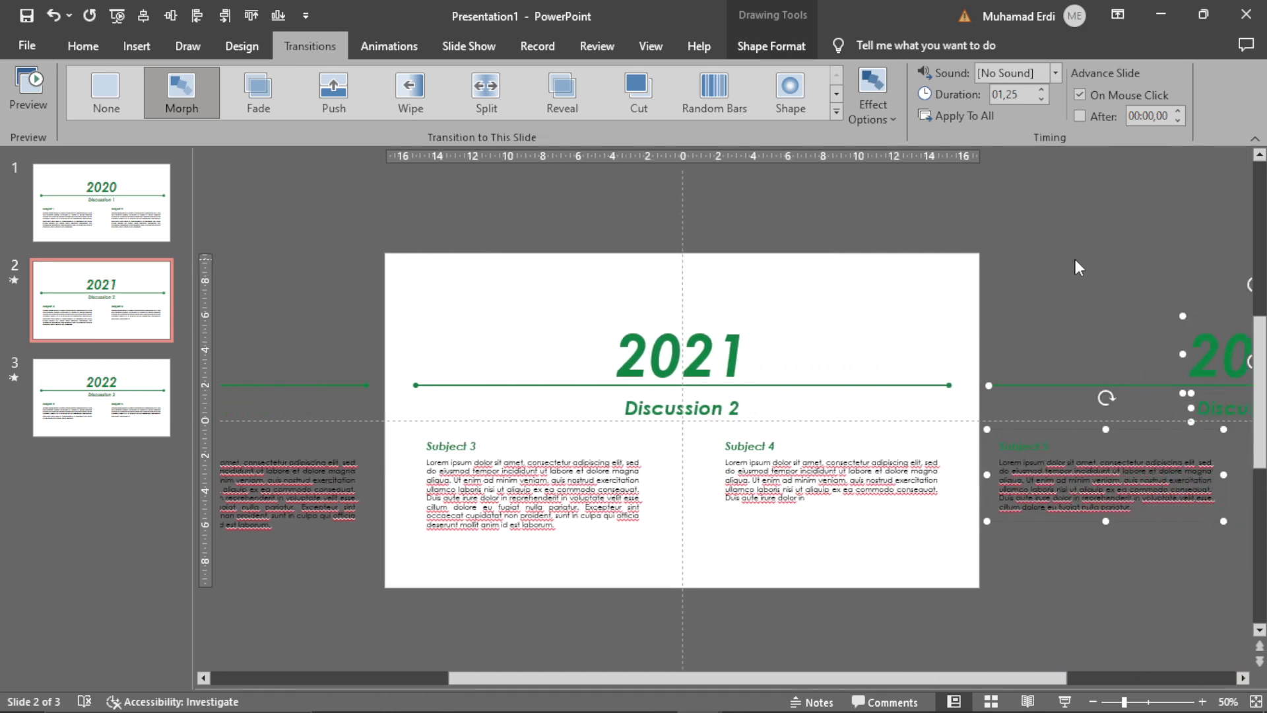
{"action": "left_click", "coordinate": [1075, 258]}
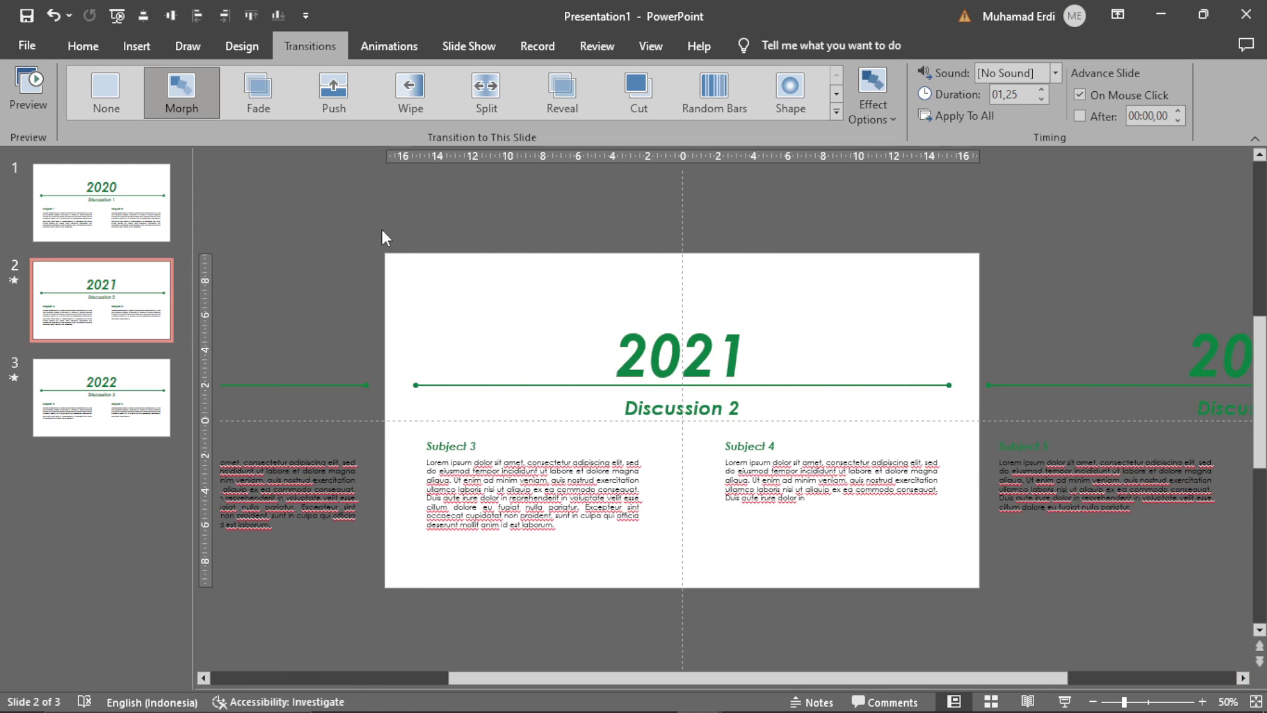
- Paste the 2021 slide's content onto the 2022 slide, just past its left edge
{"action": "mouse_move", "coordinate": [381, 229]}
{"action": "left_mouse_down"}
{"action": "mouse_move", "coordinate": [1008, 583]}
{"action": "mouse_move", "coordinate": [999, 578]}
{"action": "left_mouse_up"}
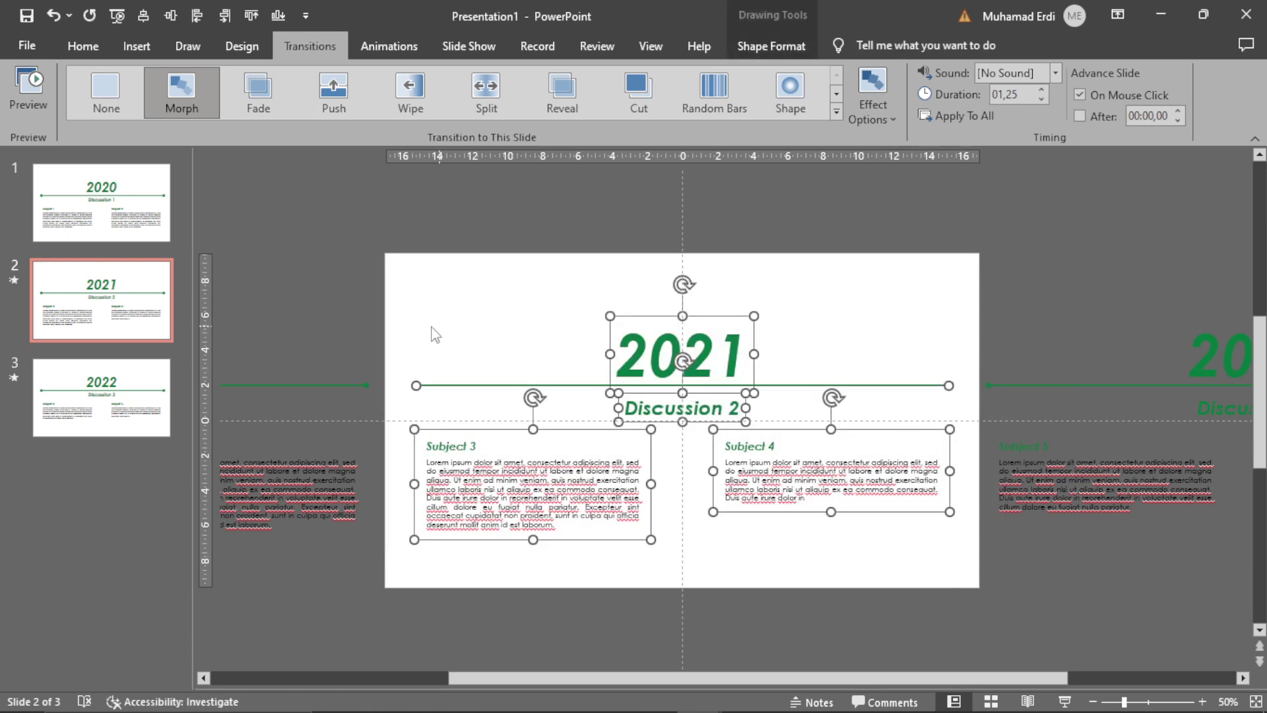
{"action": "left_click", "coordinate": [130, 394]}
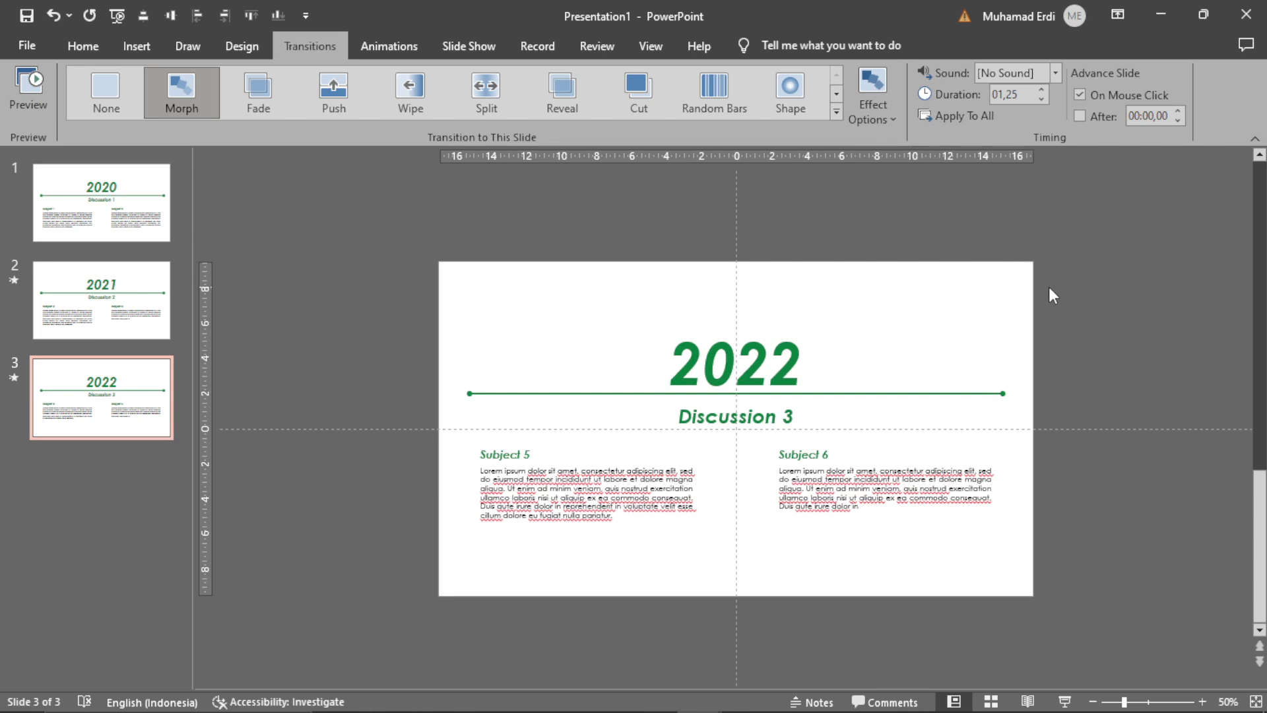
{"action": "key", "text": "ctrl+v"}
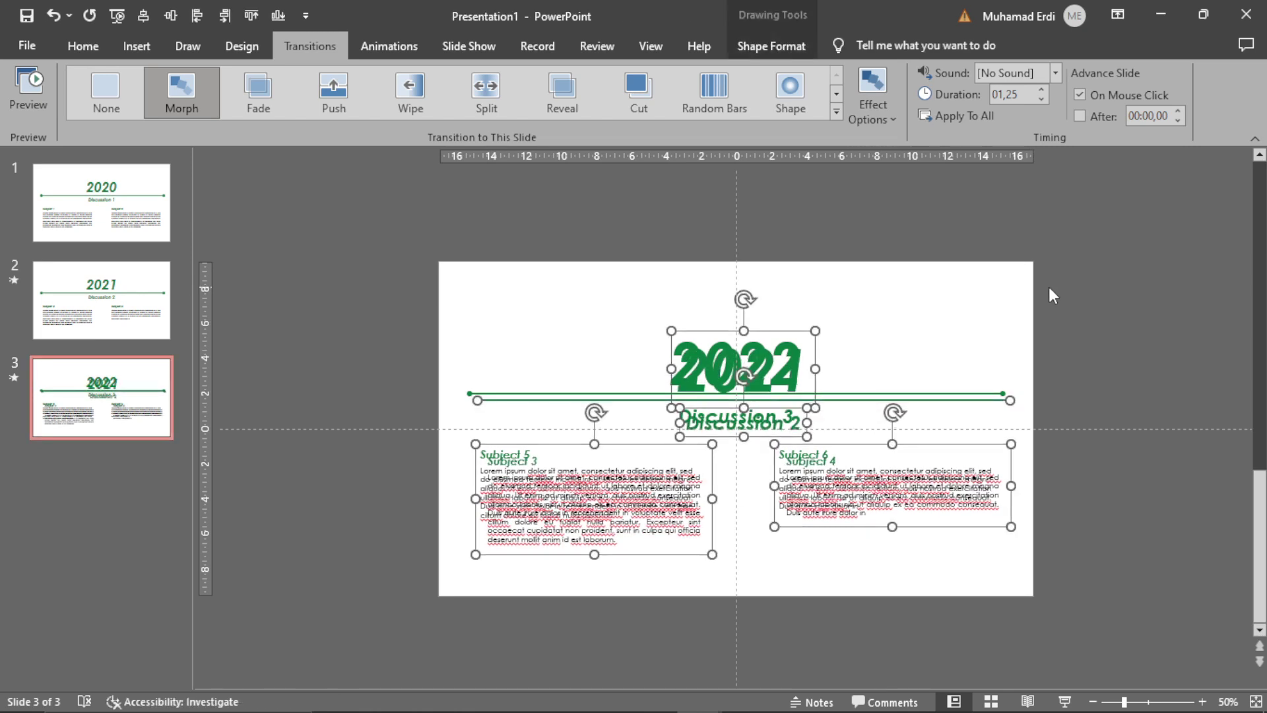
{"action": "key", "text": "Up"}
{"action": "key", "text": "Left"}
{"action": "key", "text": "Left"}
{"action": "key", "text": "Left"}
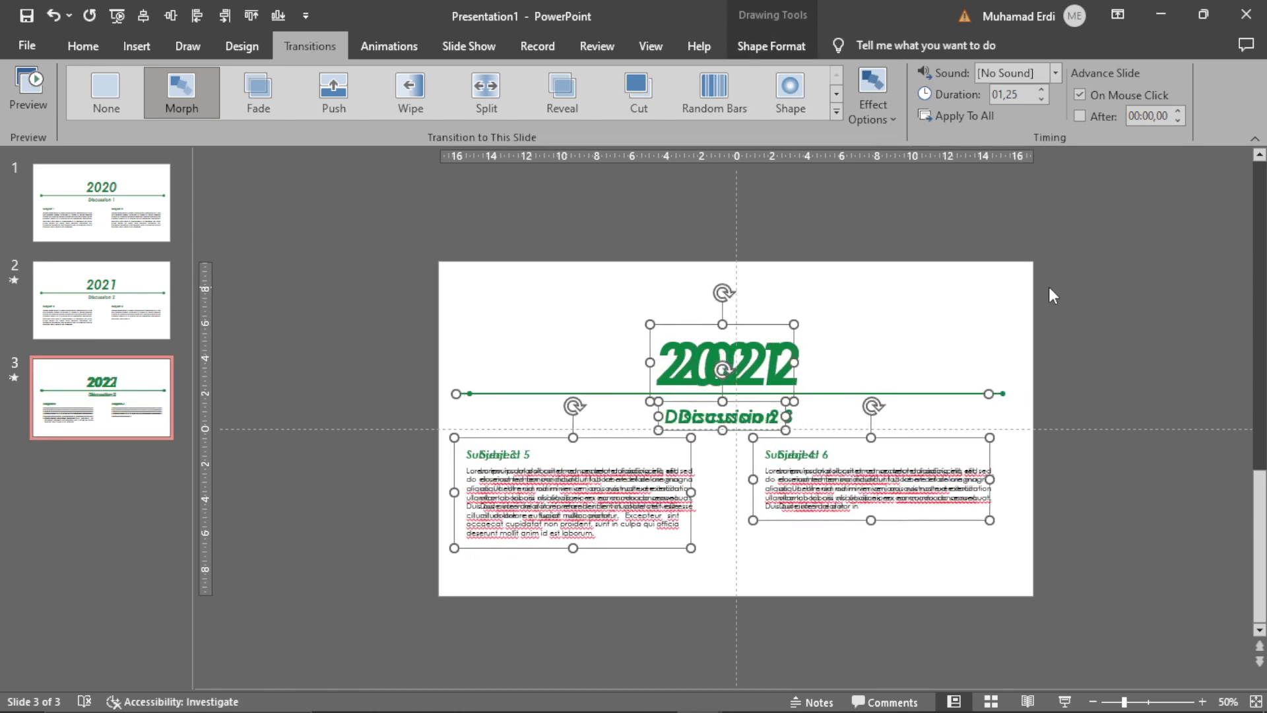
{"action": "key", "text": "Left"}
{"action": "key", "text": "Left"}
{"action": "key", "text": "Left"}
{"action": "key", "text": "Left"}
{"action": "key", "text": "Left"}
{"action": "key", "text": "Left"}
{"action": "key", "text": "Left"}
{"action": "key", "text": "Left"}
{"action": "key", "text": "Left"}
{"action": "key", "text": "Left"}
{"action": "key", "text": "Left"}
{"action": "key", "text": "Left"}
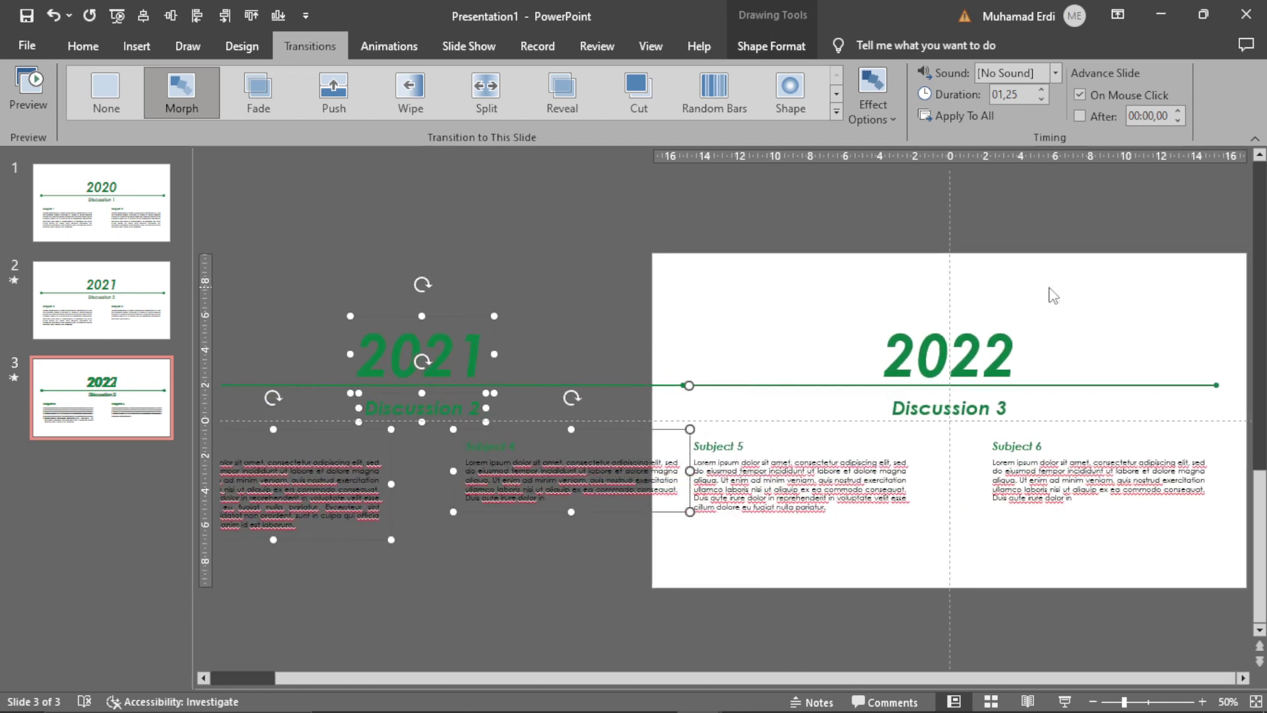
{"action": "key", "text": "Left"}
{"action": "key", "text": "Left"}
{"action": "key", "text": "Left"}
{"action": "key", "text": "Left"}
{"action": "key", "text": "Left"}
{"action": "key", "text": "Left"}
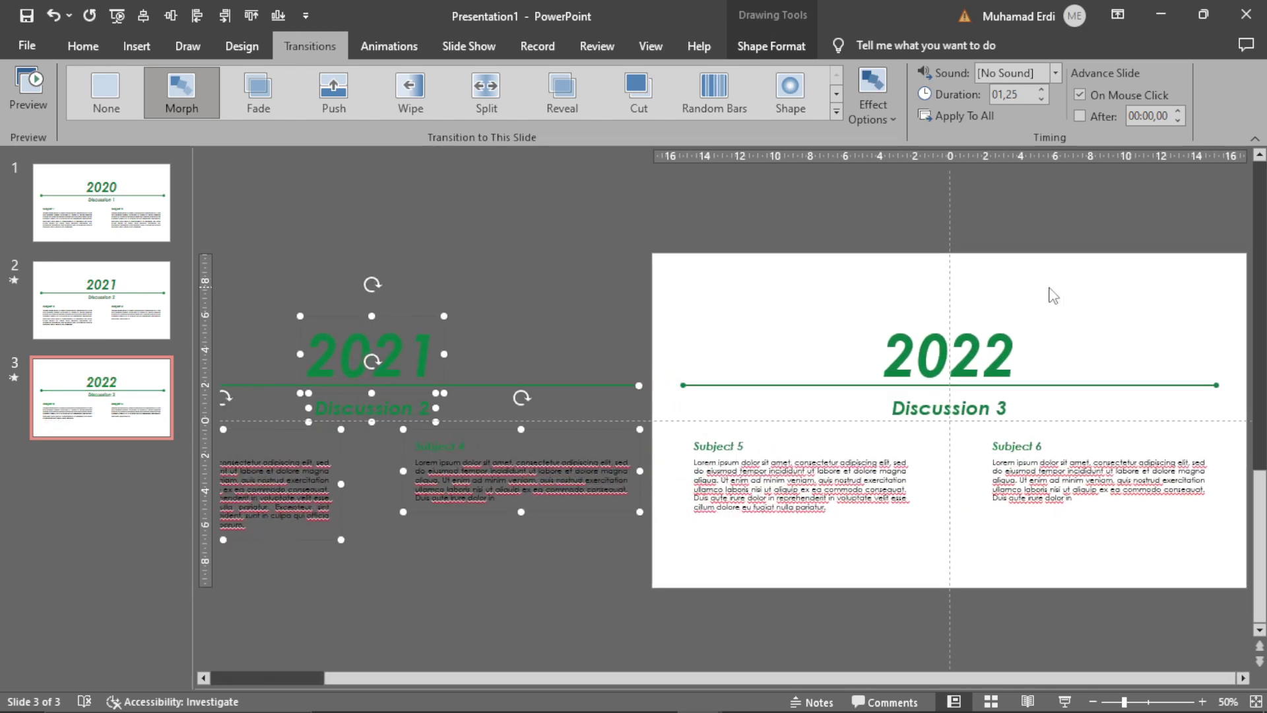
{"action": "left_click", "coordinate": [1029, 223]}
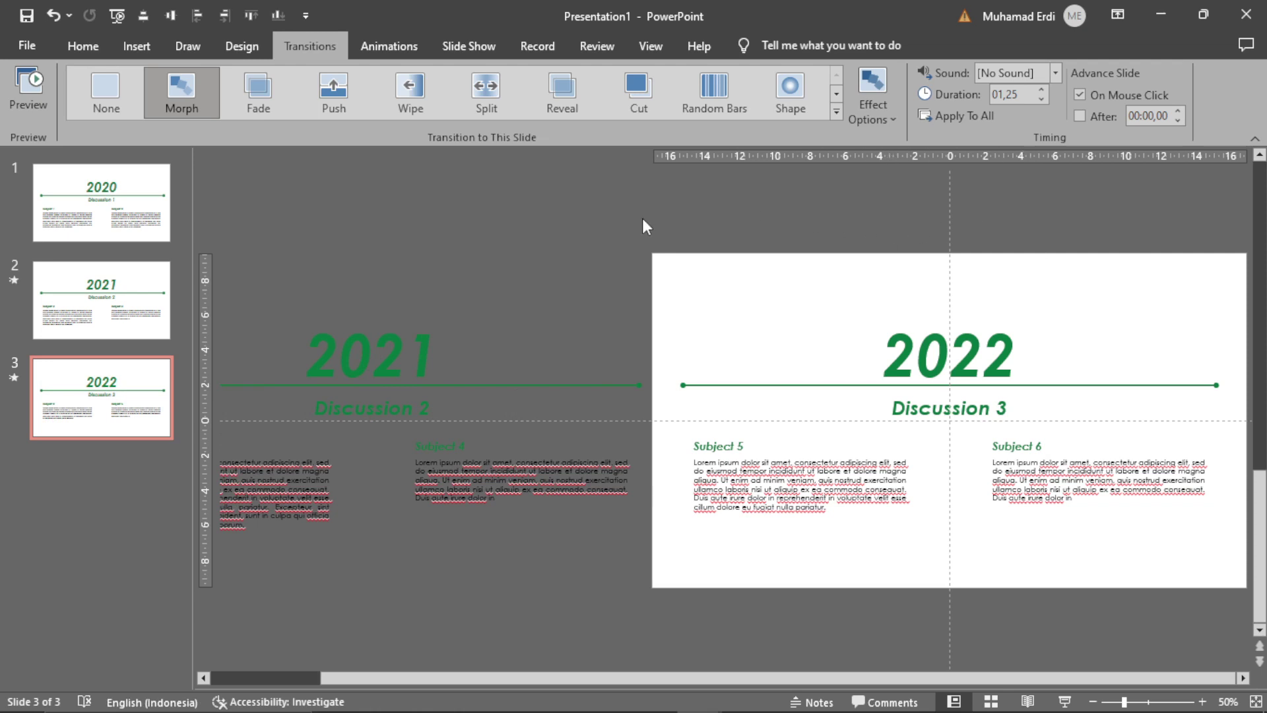
- Run the slide show from the beginning, advancing from 2020 through 2021 to 2022
{"action": "left_click", "coordinate": [124, 17]}
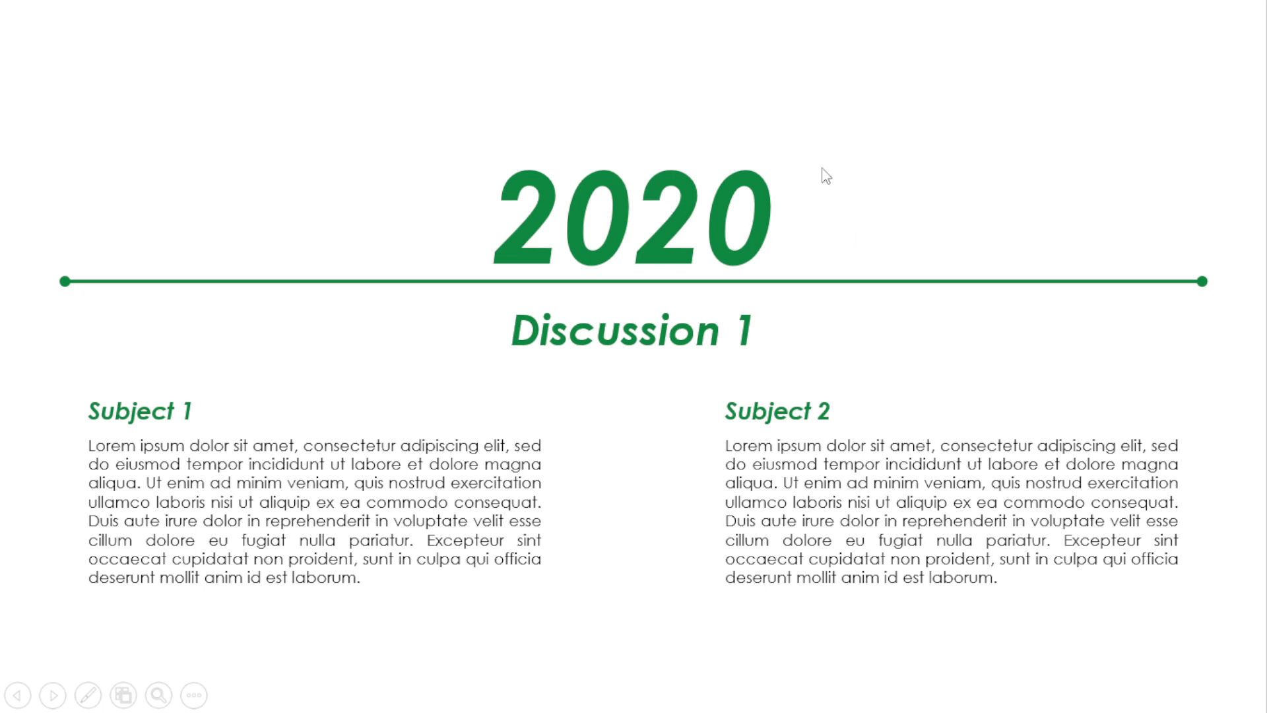
{"action": "left_click", "coordinate": [892, 170]}
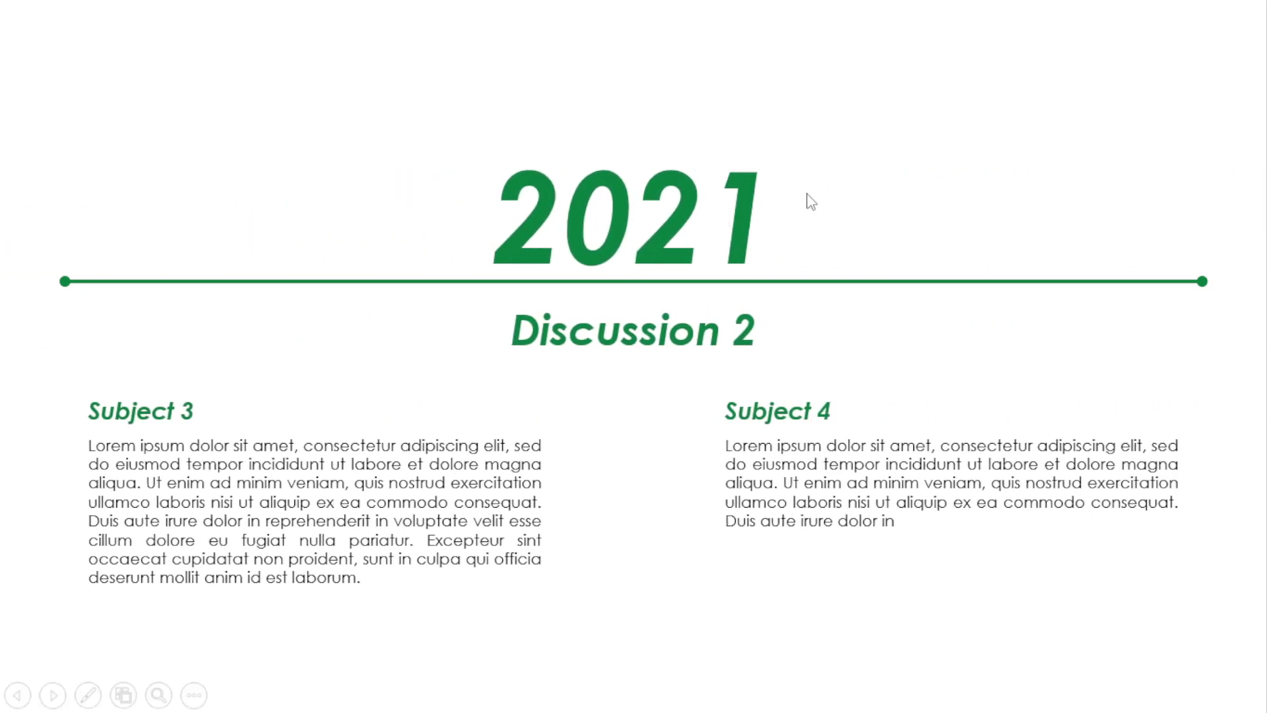
{"action": "left_click", "coordinate": [945, 190]}
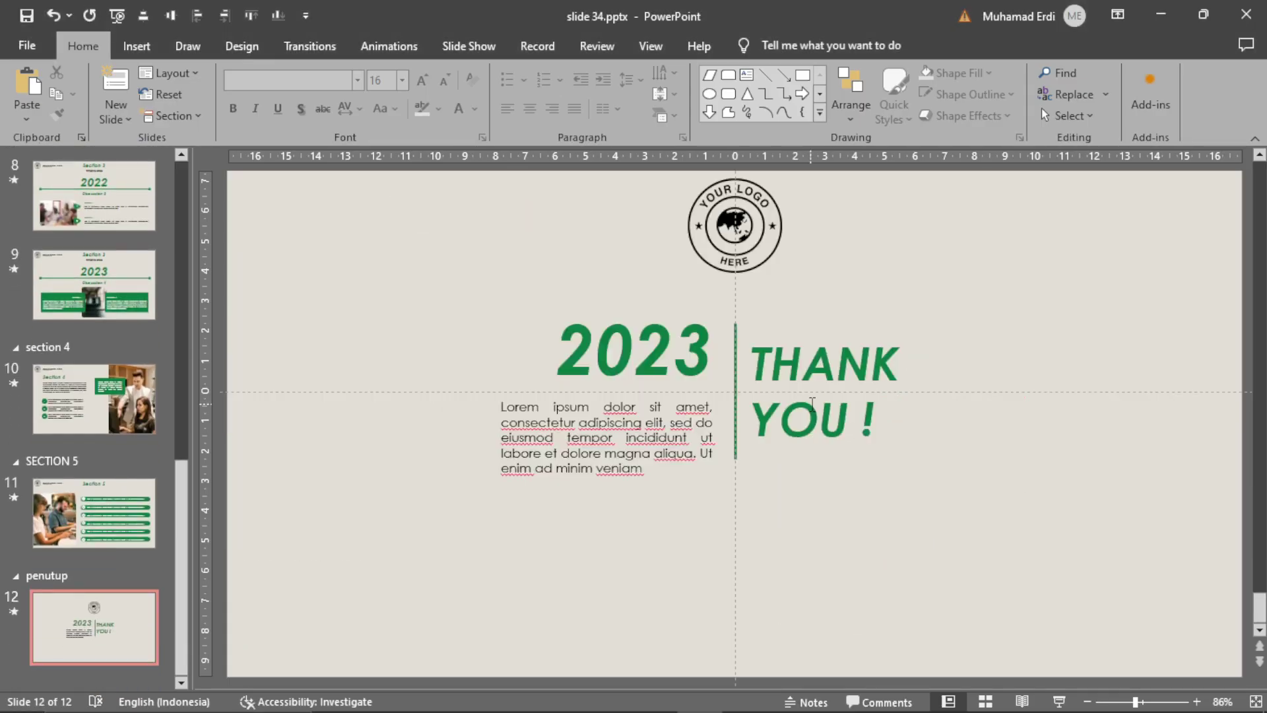
{"action": "left_click", "coordinate": [745, 694]}
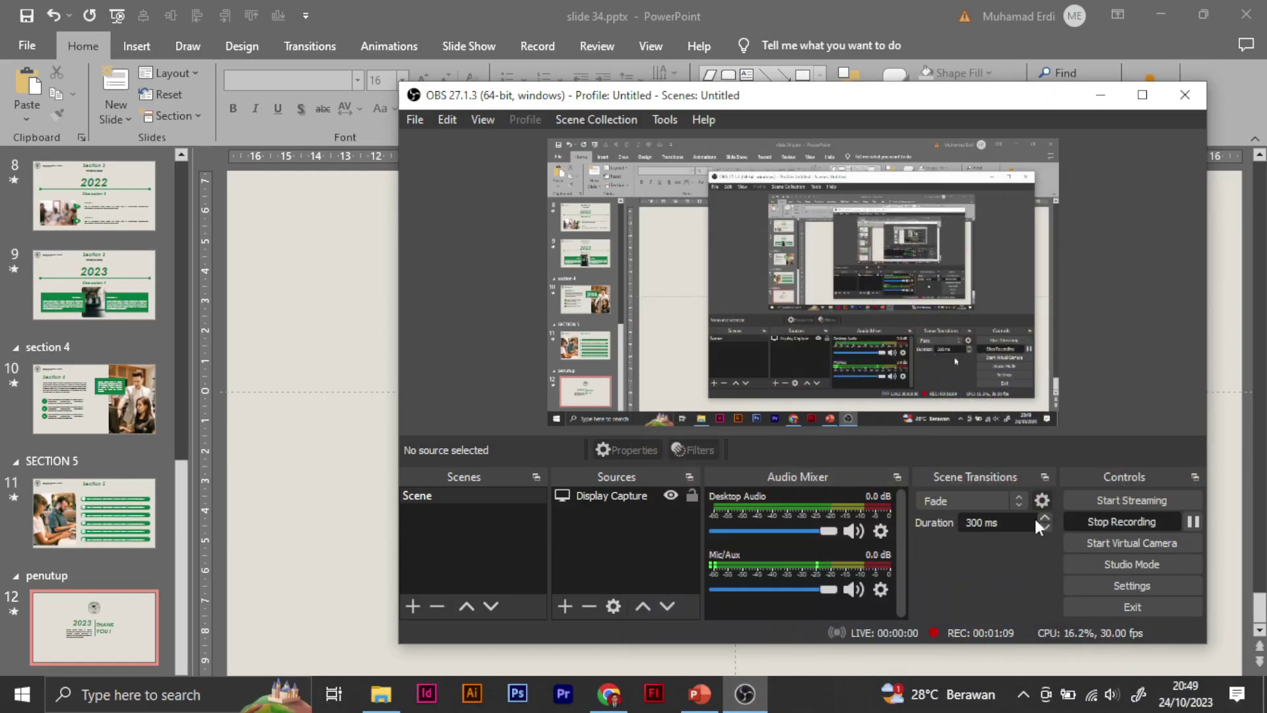